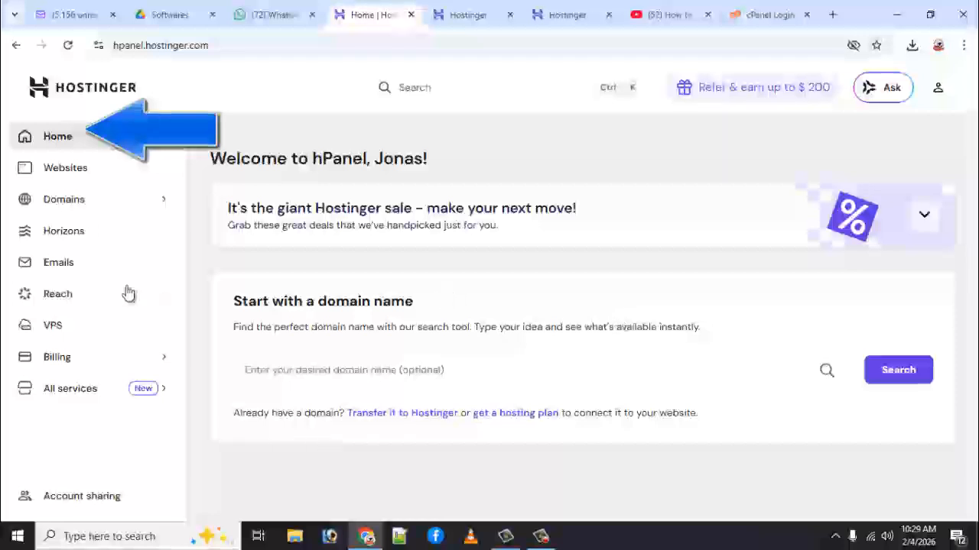
# - Open the Purchase Hosting page and compare the Single, Premium and Business plans' monthly prices
pyautogui.click(69, 172)
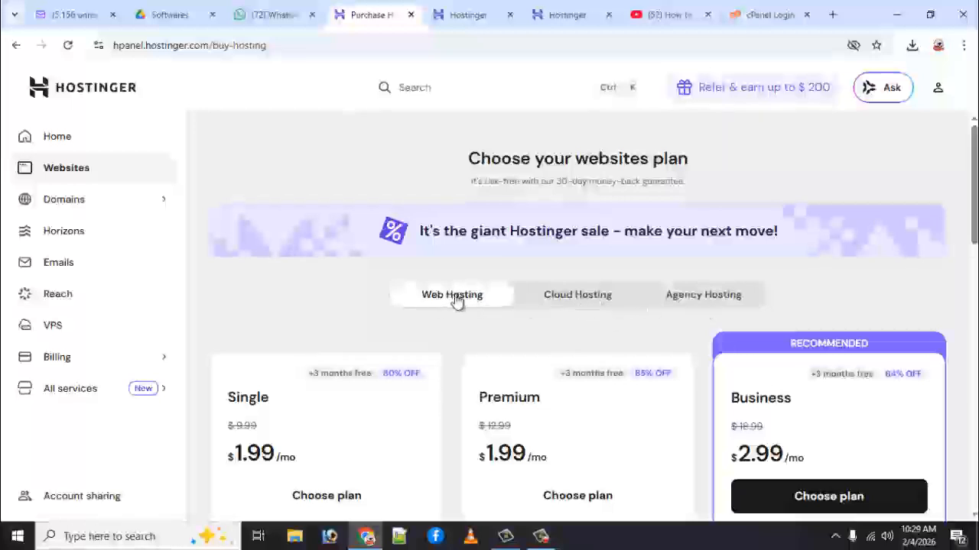
pyautogui.scroll(-2, 447, 298)
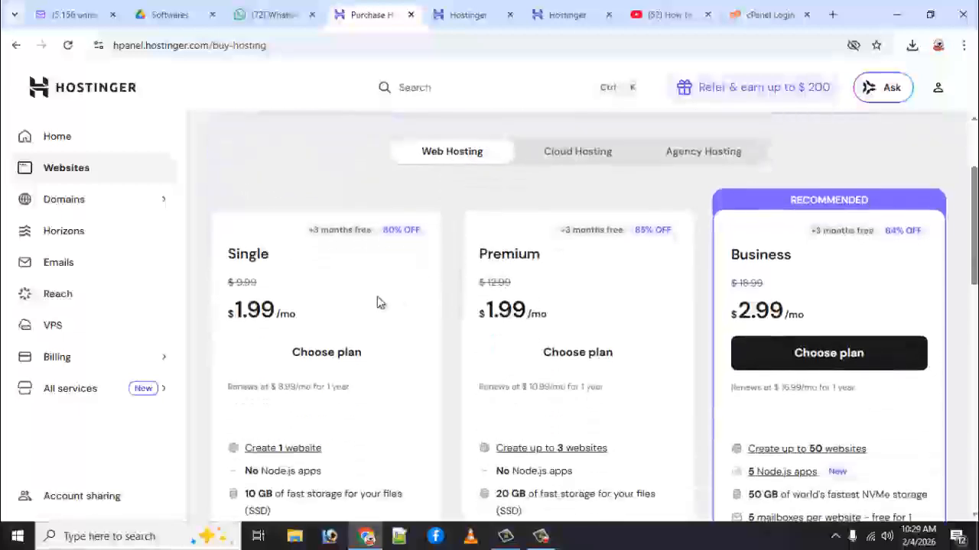
pyautogui.scroll(-10, 653, 298)
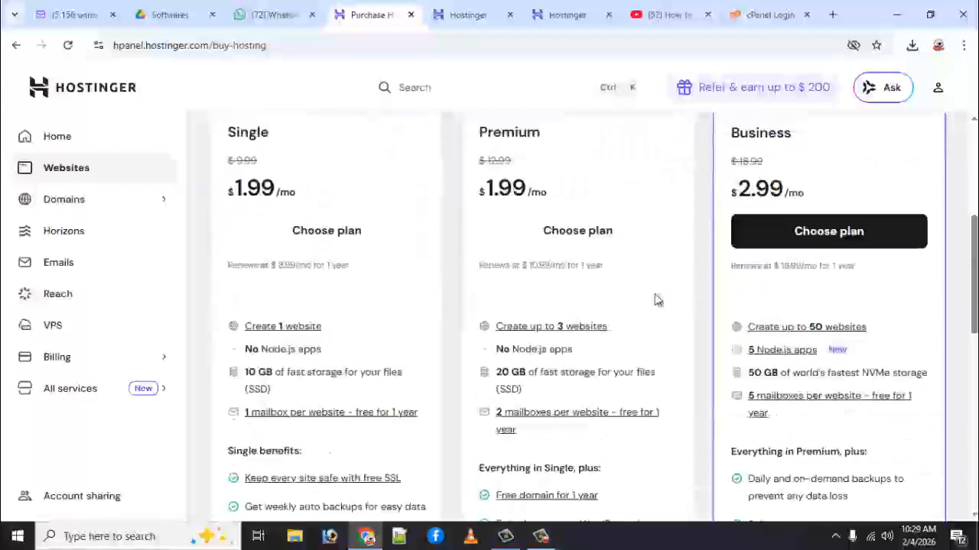
pyautogui.scroll(10, 631, 295)
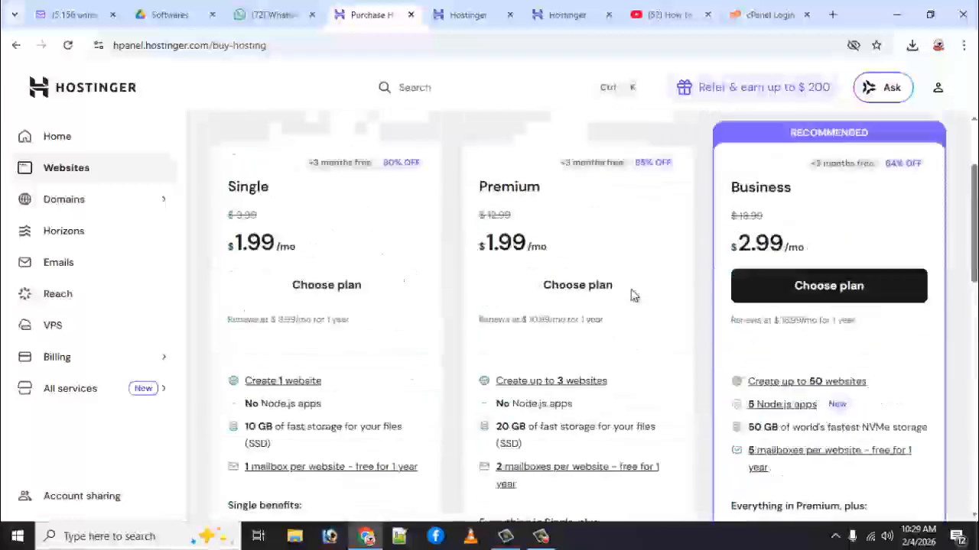
pyautogui.scroll(-1, 448, 295)
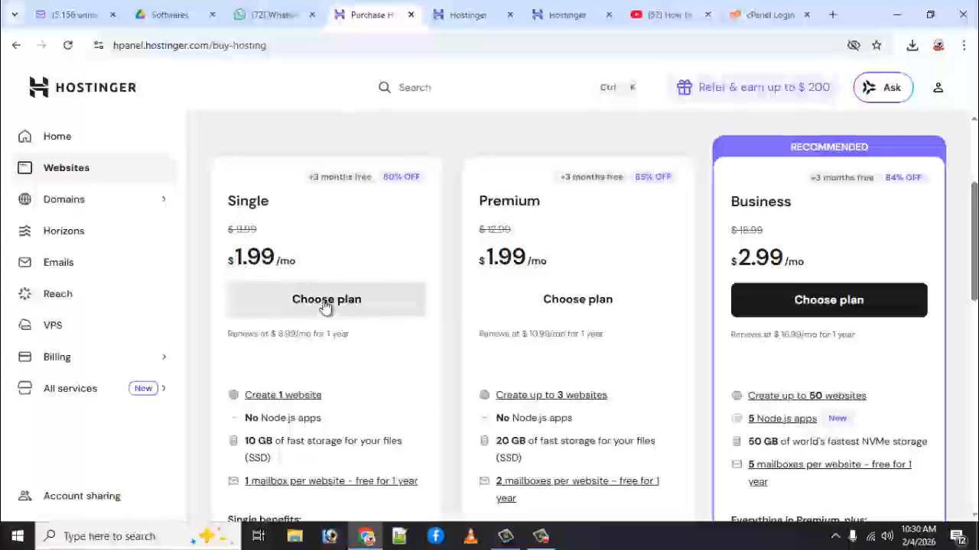
# - Pick the Single plan with 12-month billing and check the $35.88 total
pyautogui.click(326, 304)
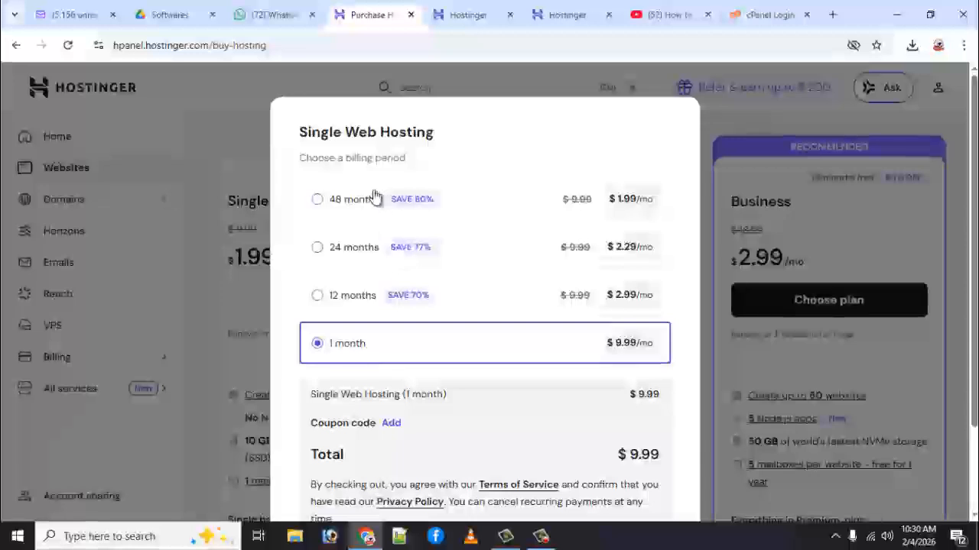
pyautogui.click(341, 301)
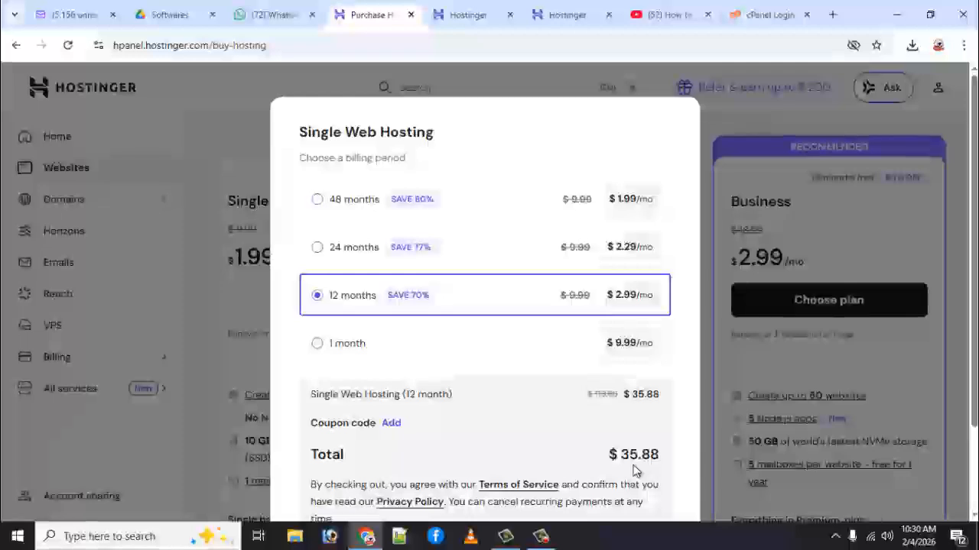
pyautogui.scroll(-2, 534, 422)
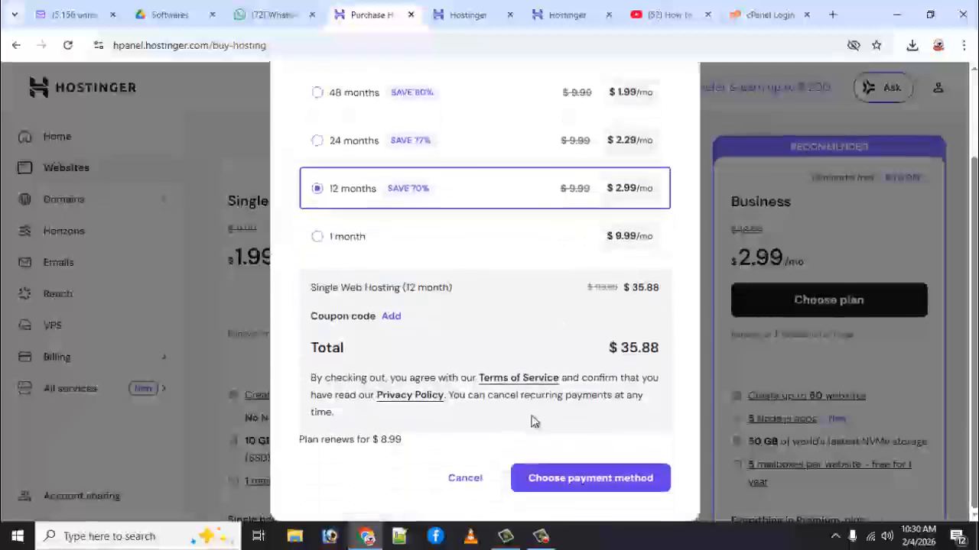
pyautogui.scroll(2, 532, 420)
pyautogui.scroll(-2, 527, 430)
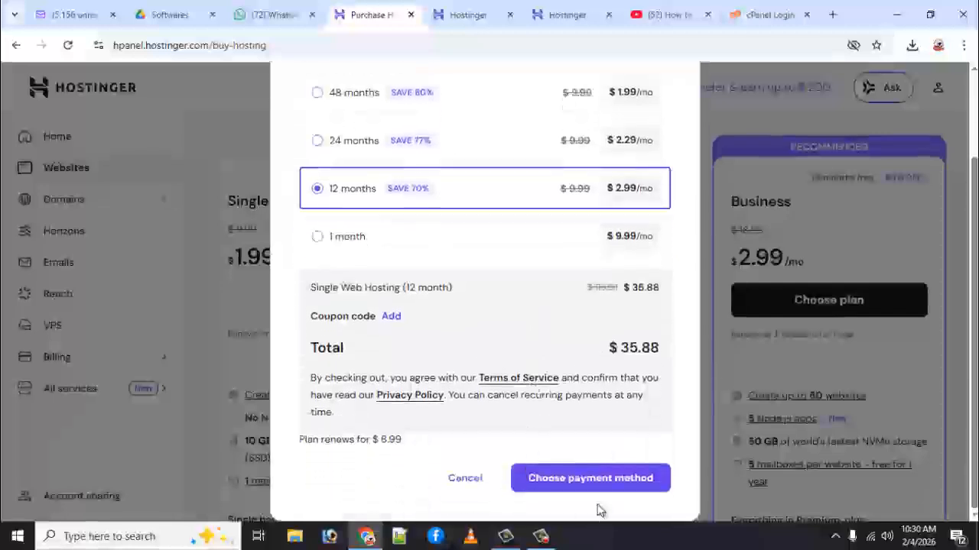
# - Pay the $35.88 order by credit card, entering cardholder name, card number, expiry and CVC
pyautogui.click(588, 482)
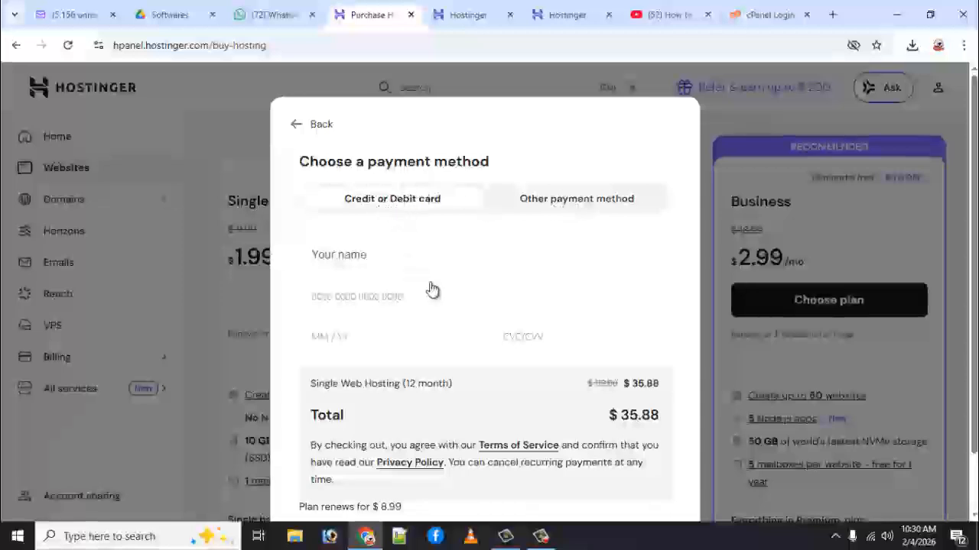
pyautogui.click(364, 295)
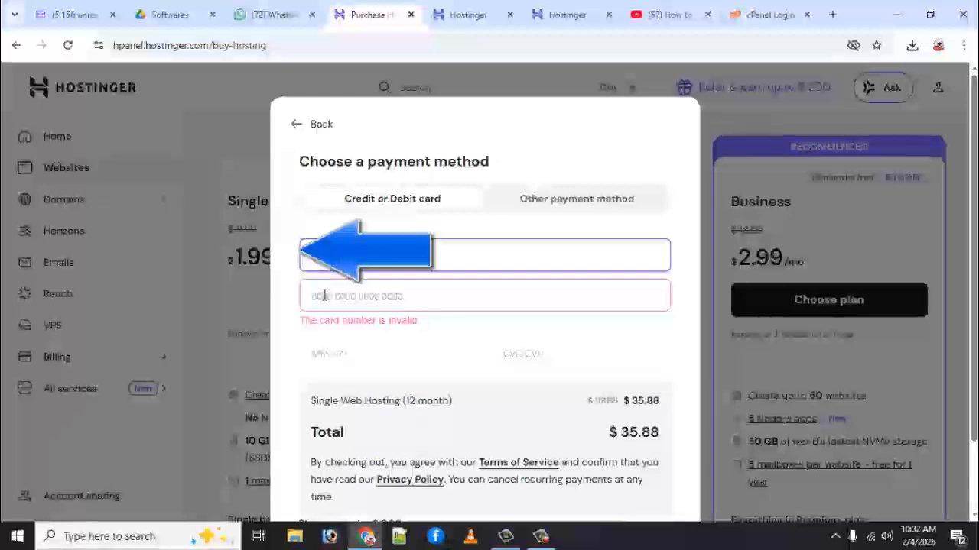
pyautogui.press('Tab')
pyautogui.press('Tab')
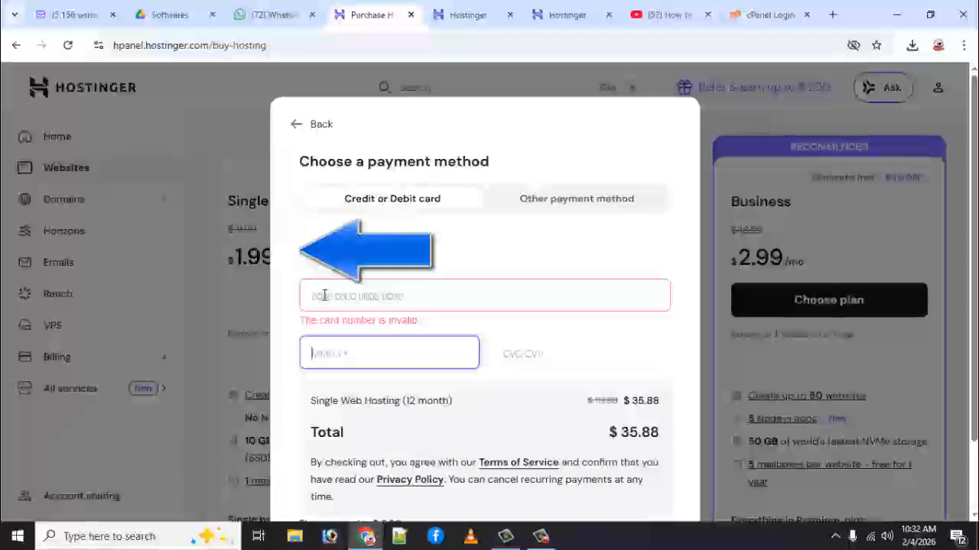
pyautogui.scroll(-2, 324, 295)
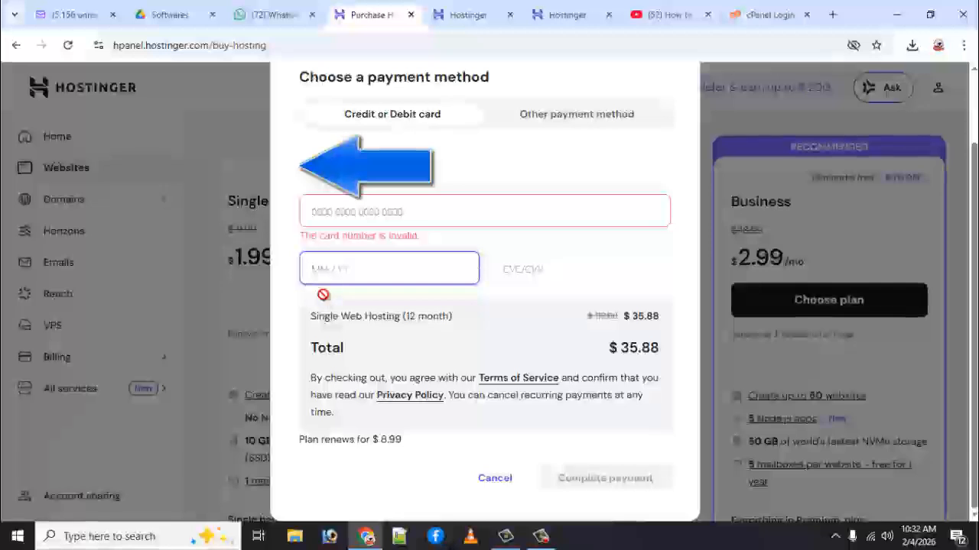
pyautogui.click(325, 295)
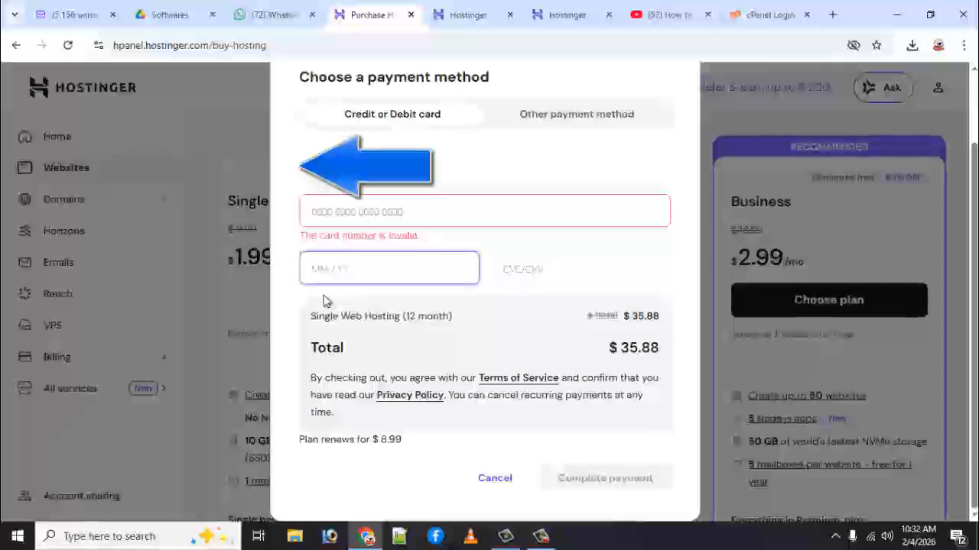
pyautogui.press('Tab')
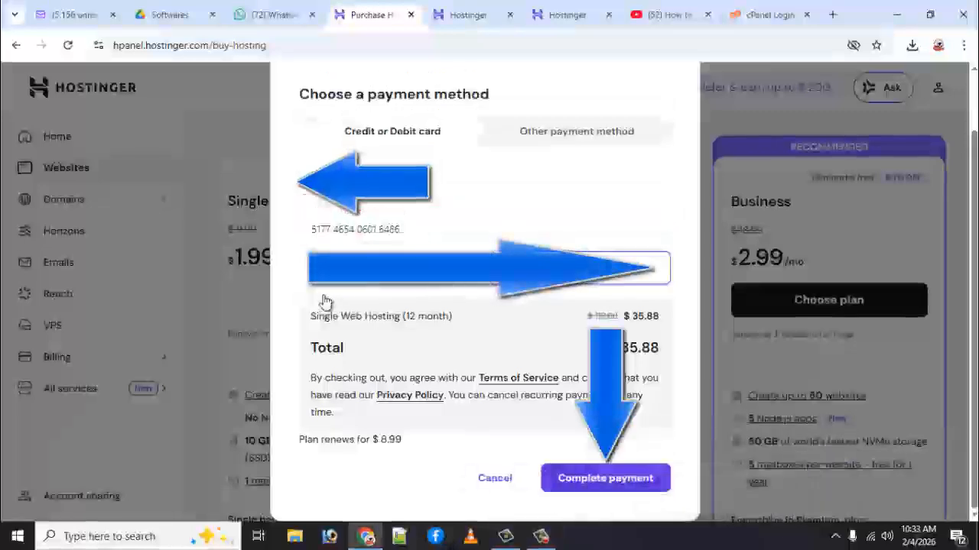
pyautogui.press('Return')
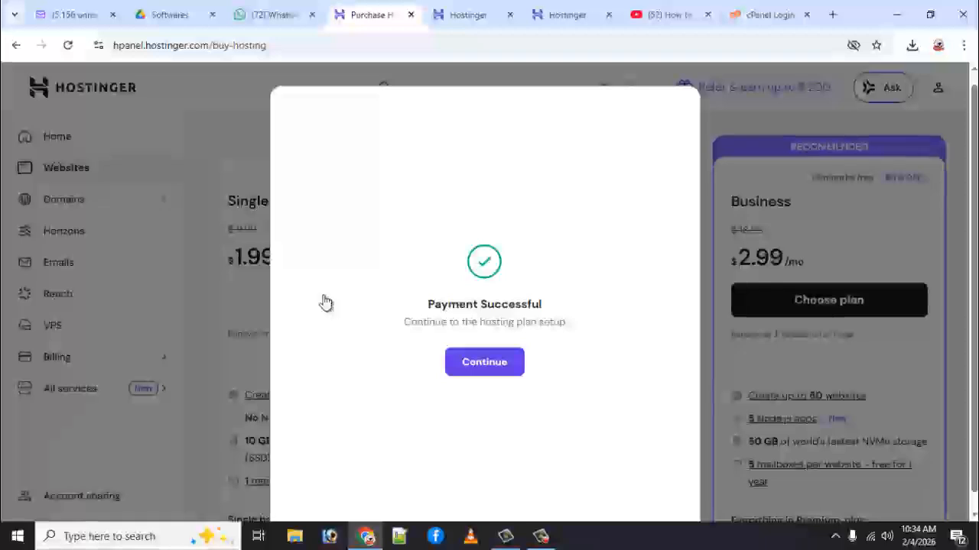
# - Continue past the payment confirmation and add a Custom PHP/HTML website
pyautogui.click(484, 361)
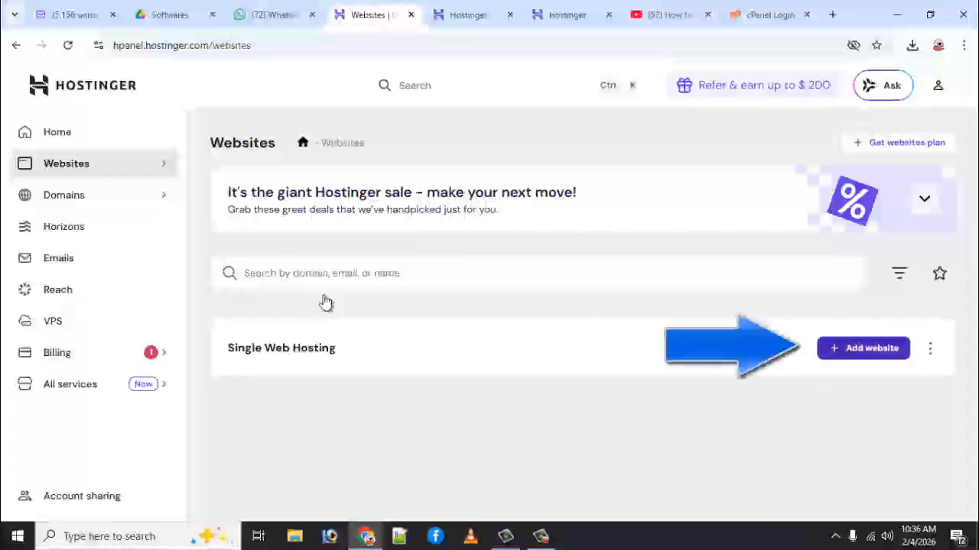
pyautogui.click(863, 348)
pyautogui.scroll(-2, 864, 349)
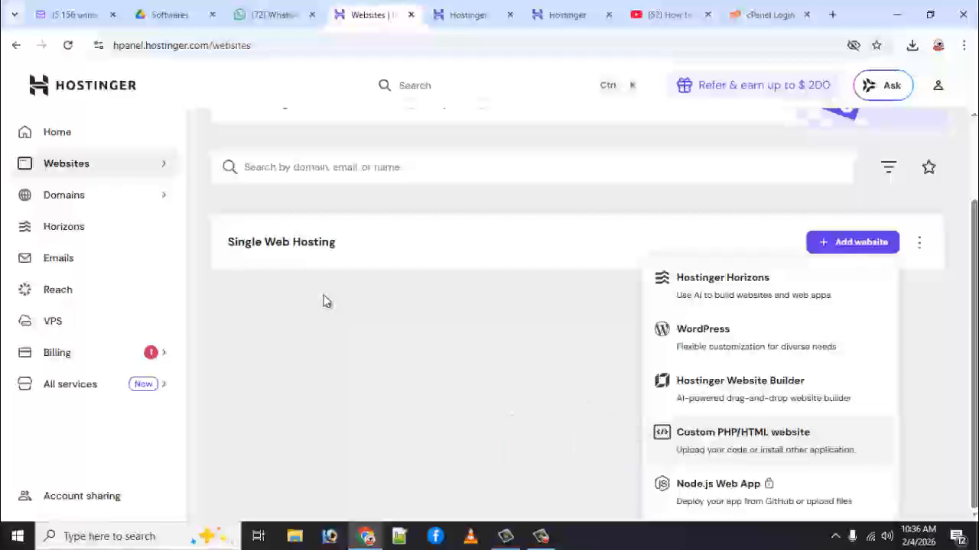
pyautogui.click(742, 442)
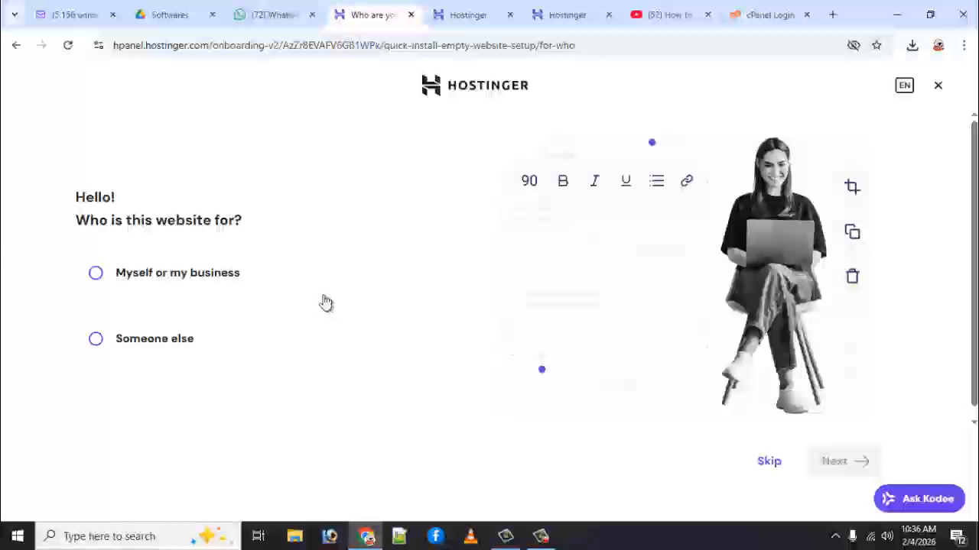
# - Mark the site as for myself or my business and claim the minecoiins.com domain
pyautogui.click(323, 297)
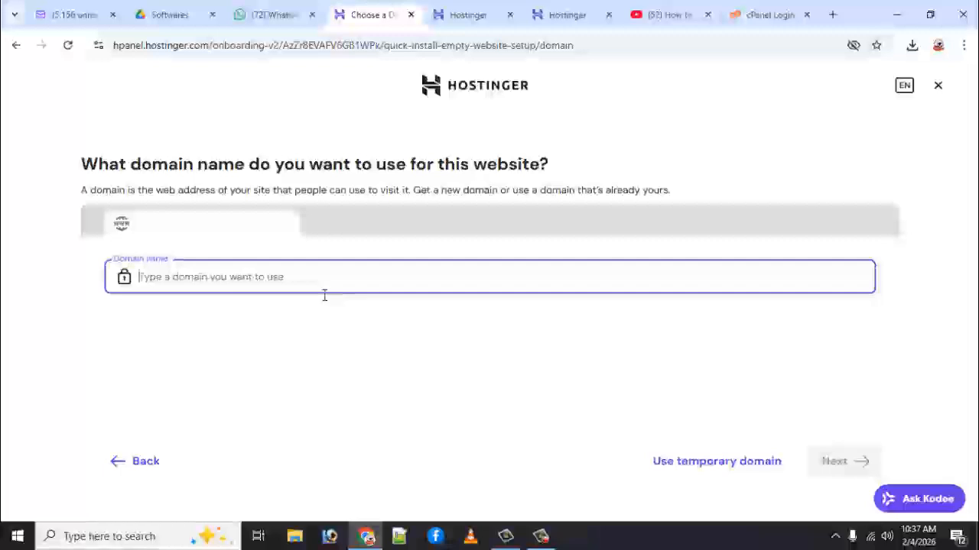
pyautogui.write('minecoiins.com')
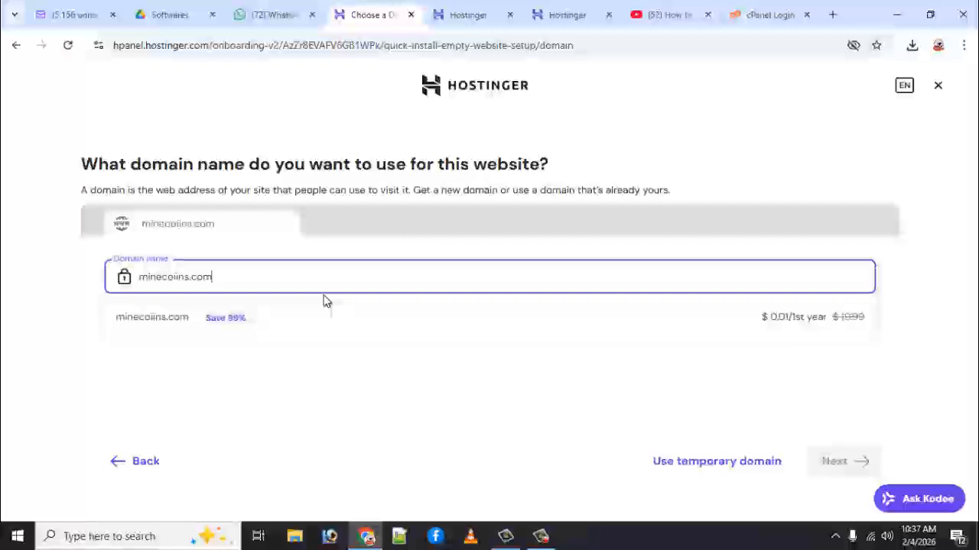
pyautogui.click(323, 301)
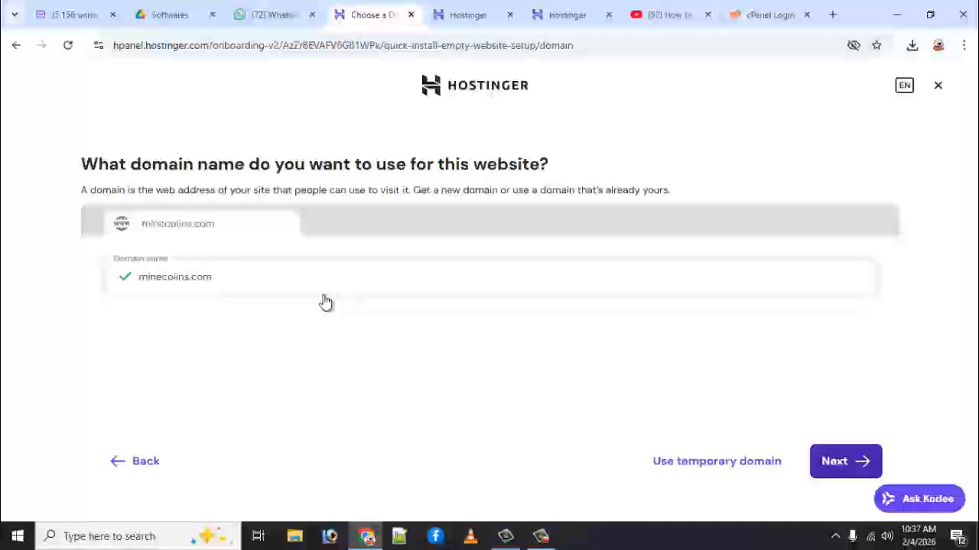
pyautogui.click(845, 462)
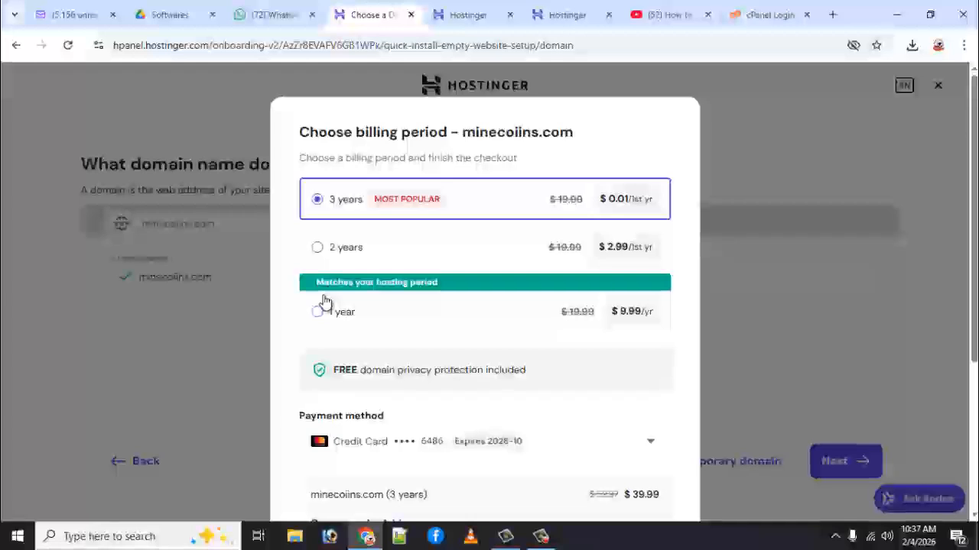
# - Switch the minecoiins.com billing period to 1 year at $9.99, $10.19 total with taxes
pyautogui.scroll(-3, 322, 302)
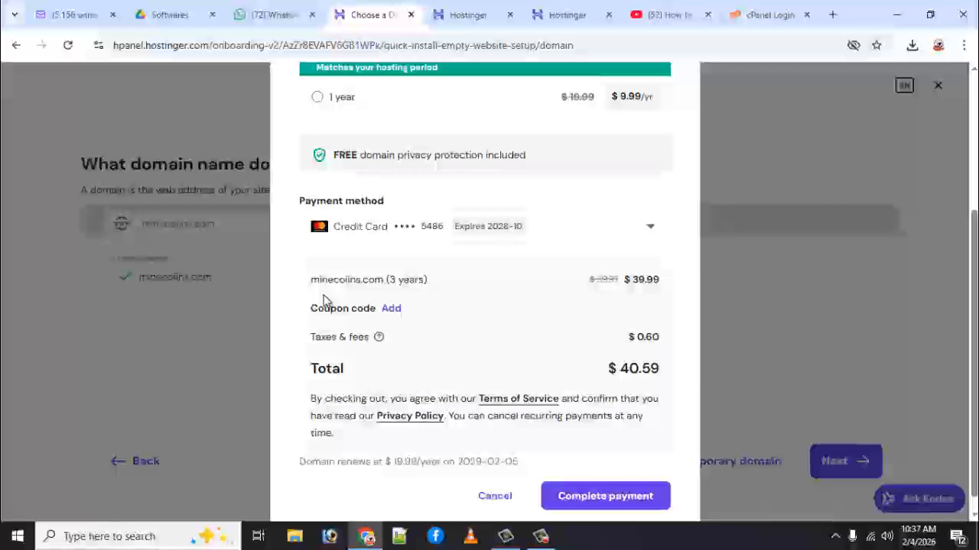
pyautogui.scroll(-1, 326, 302)
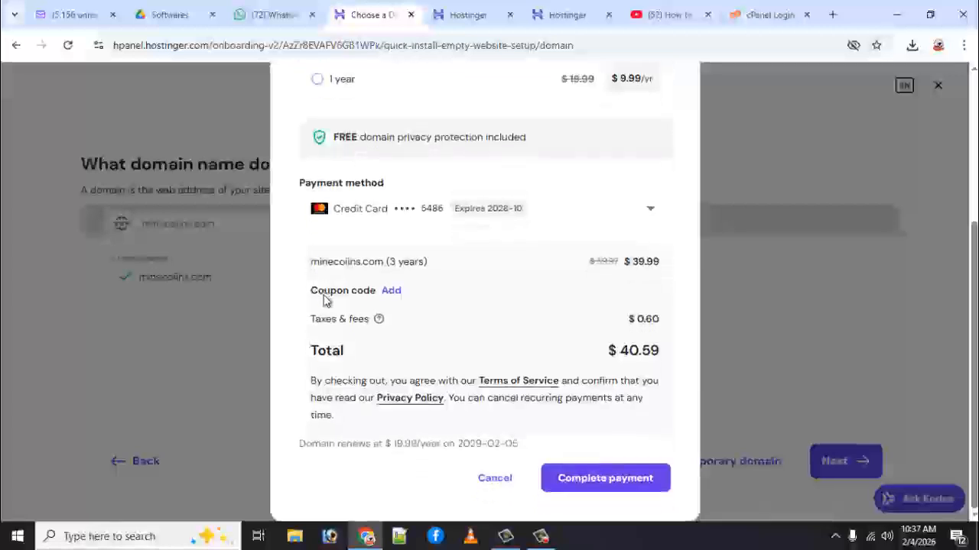
pyautogui.scroll(1, 326, 302)
pyautogui.scroll(1, 327, 302)
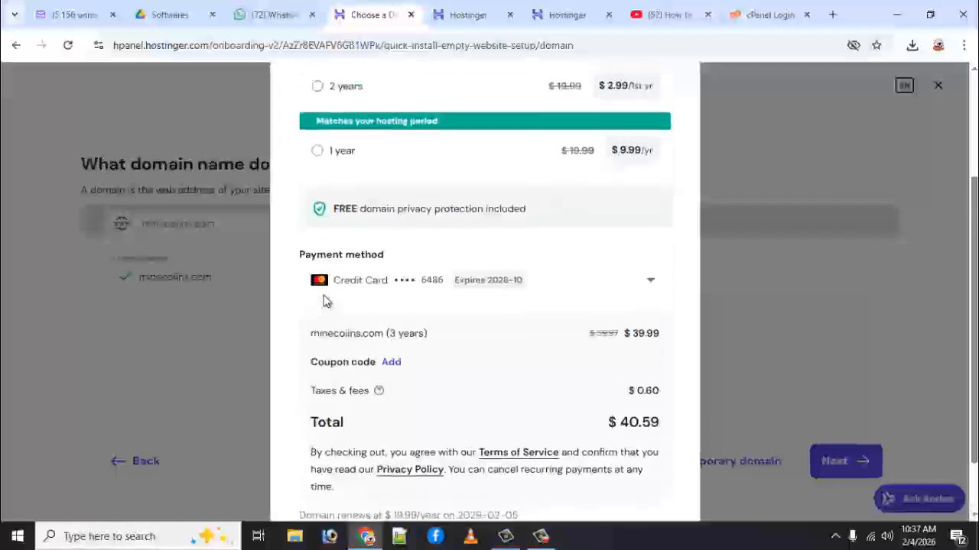
pyautogui.scroll(3, 324, 301)
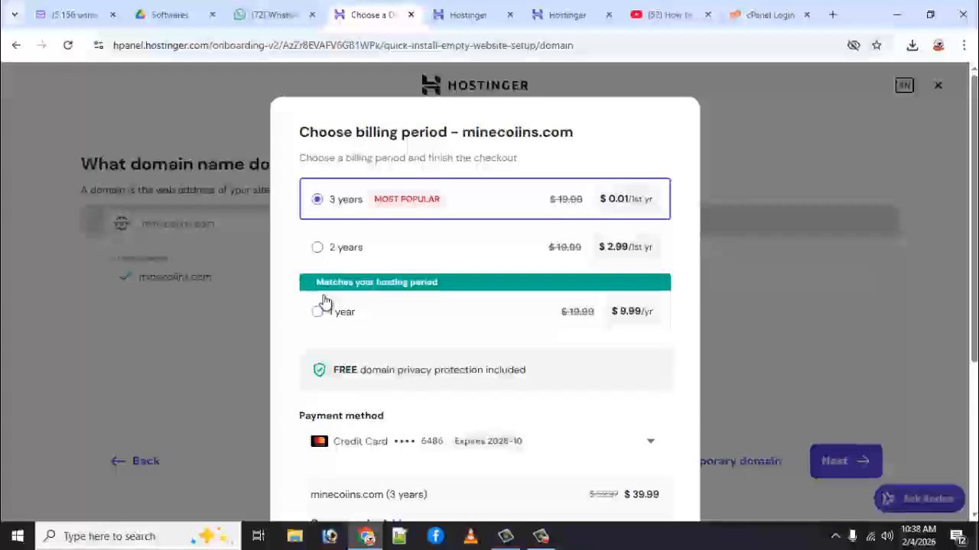
pyautogui.click(324, 302)
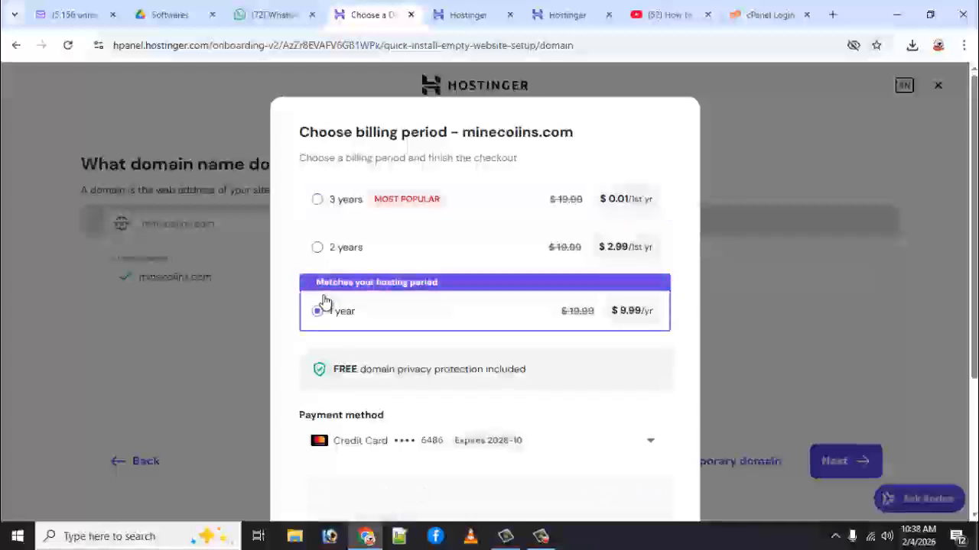
pyautogui.scroll(-2, 325, 301)
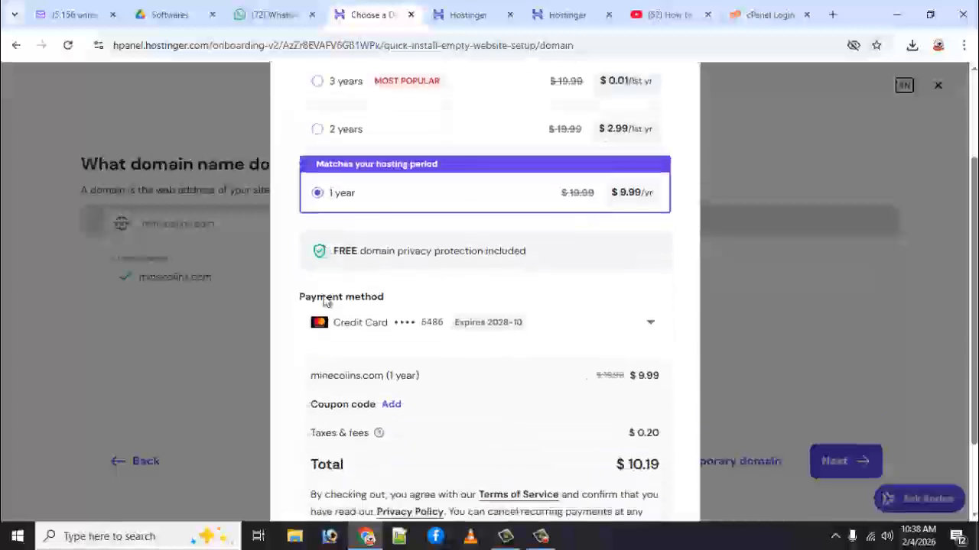
pyautogui.scroll(-1, 324, 302)
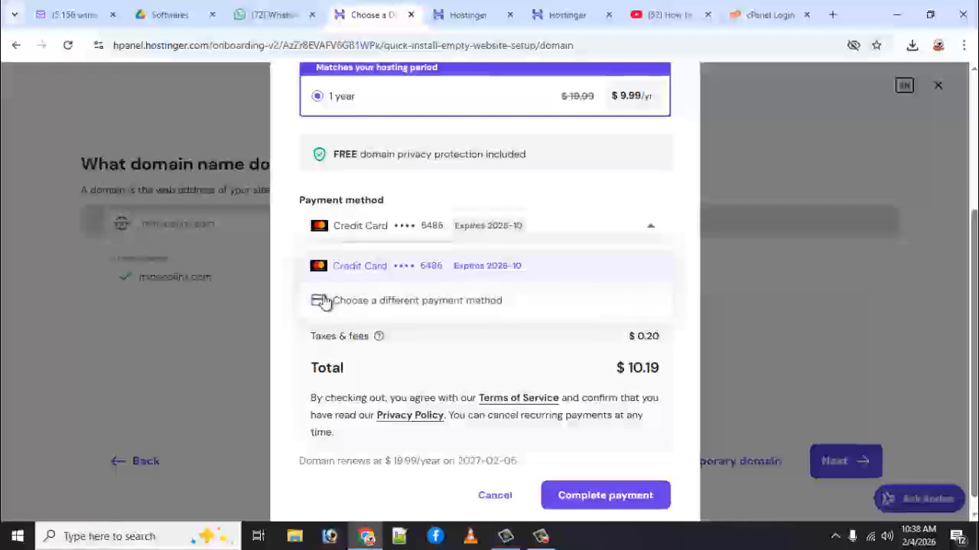
# - Dismiss the payment method choices to complete the minecoiins.com purchase
pyautogui.click(326, 303)
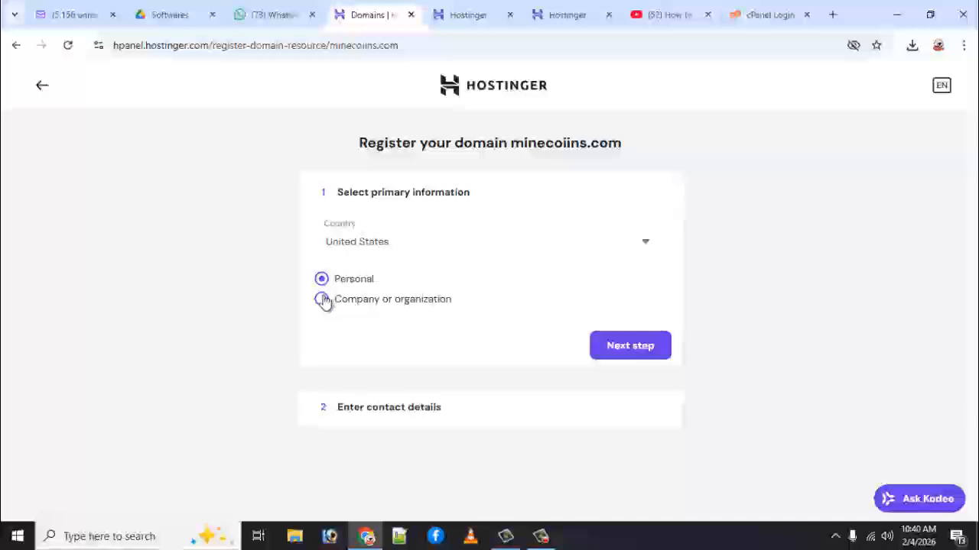
# - Keep United States as the country with Personal primary information and proceed to contact details
pyautogui.click(390, 242)
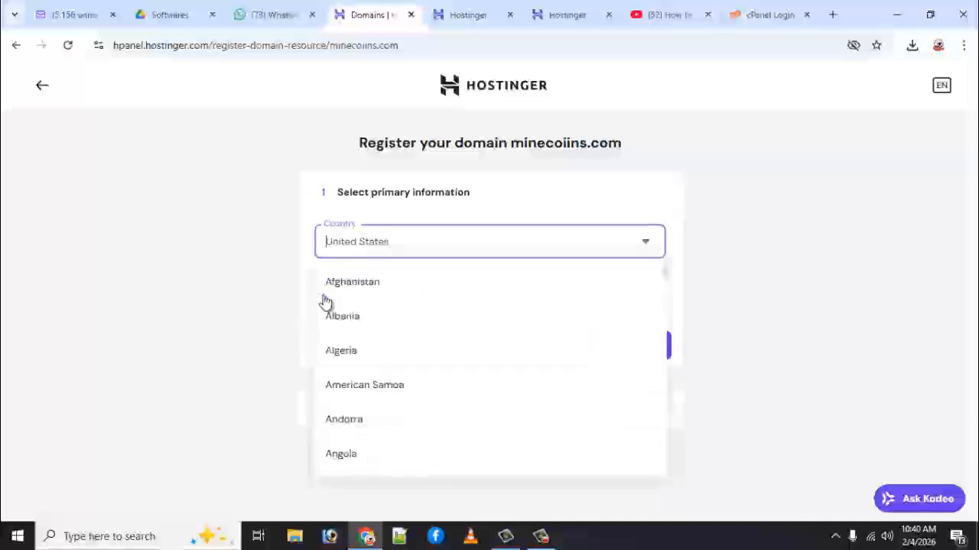
pyautogui.click(734, 298)
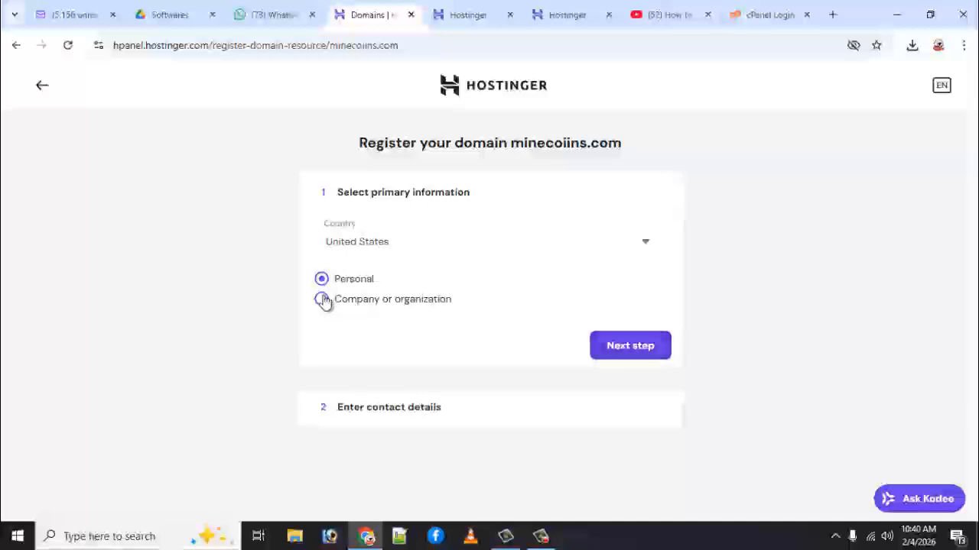
pyautogui.click(490, 242)
pyautogui.scroll(-1, 489, 408)
pyautogui.scroll(-8, 489, 383)
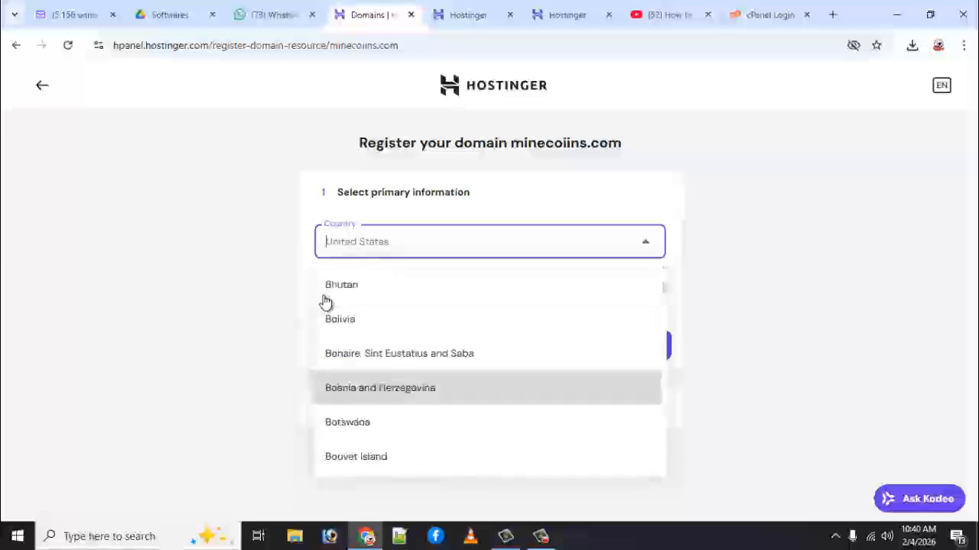
pyautogui.scroll(9, 489, 383)
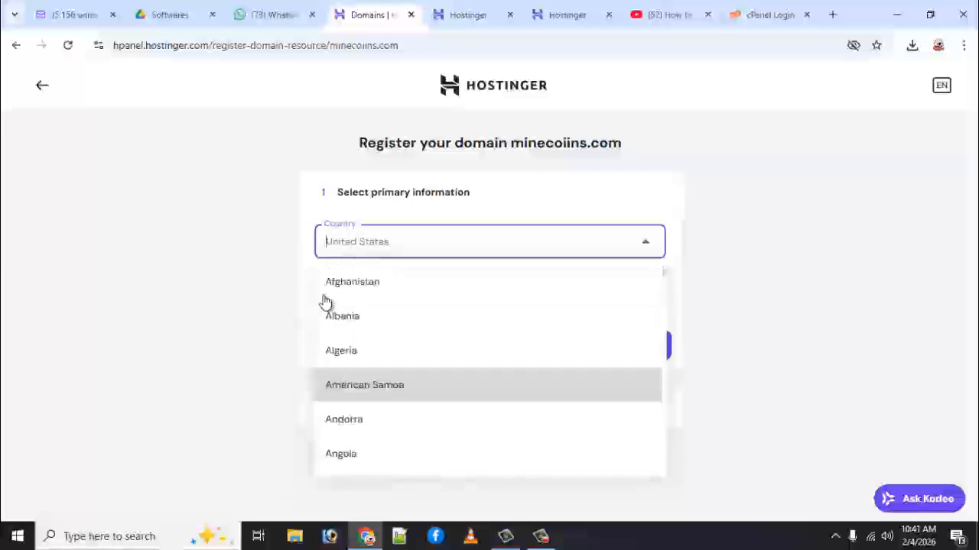
pyautogui.click(734, 386)
pyautogui.click(630, 346)
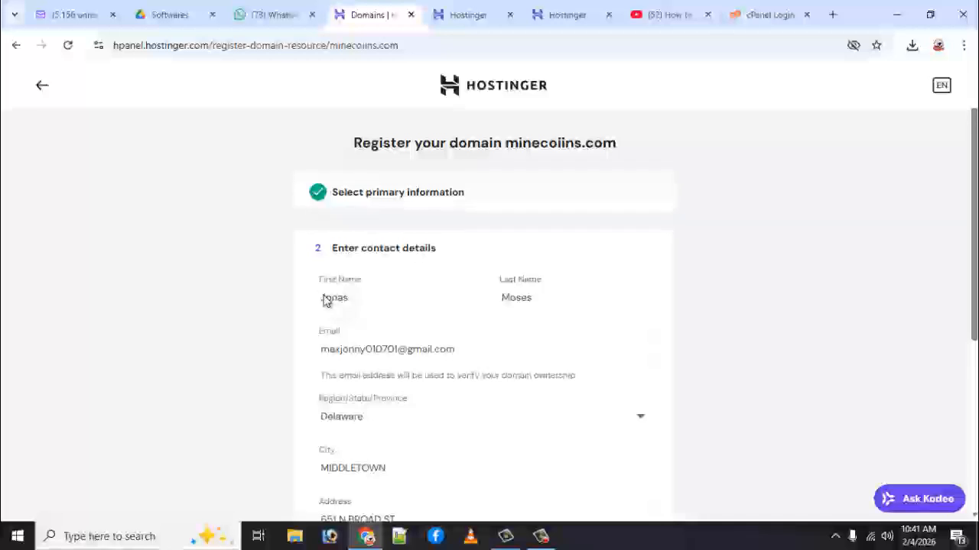
# - Review the prefilled contact details and finish the domain registration
pyautogui.scroll(-2, 324, 301)
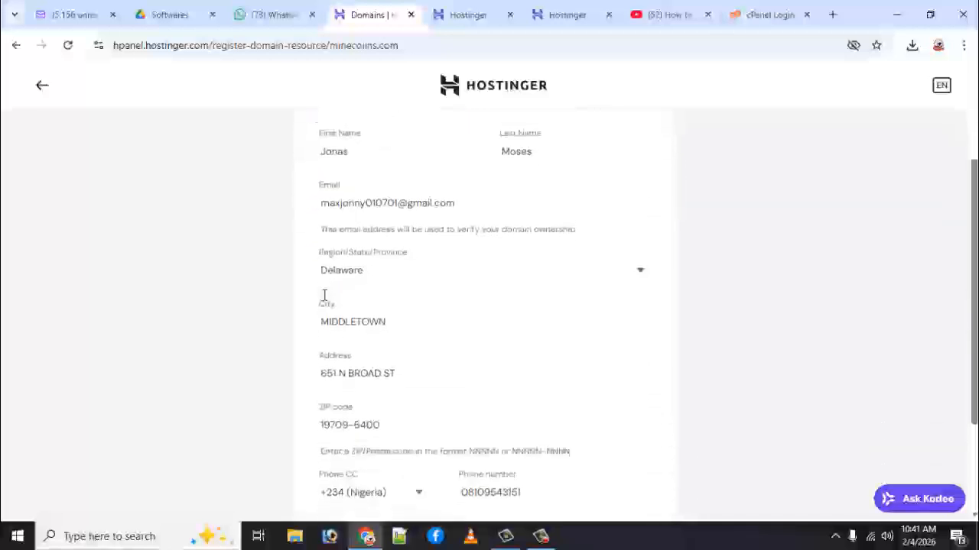
pyautogui.scroll(-2, 324, 295)
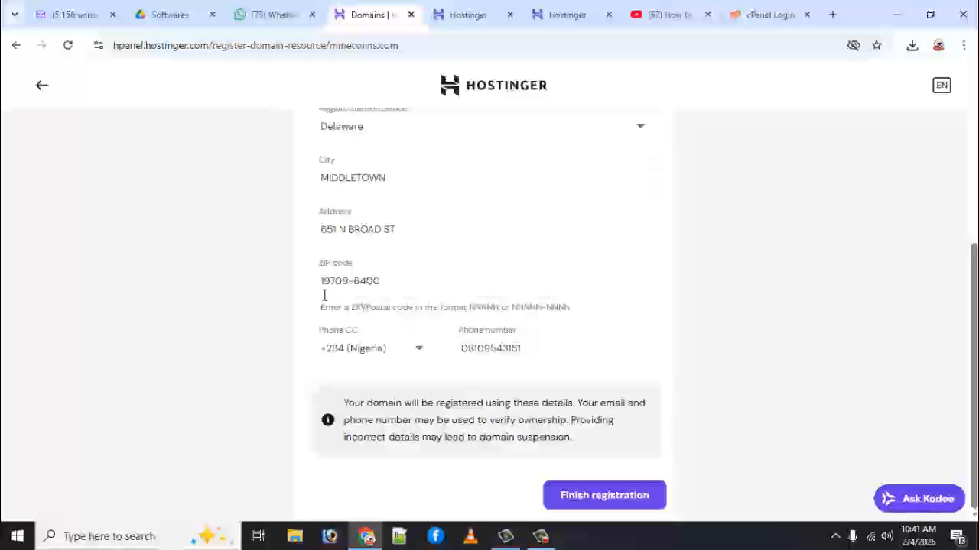
pyautogui.scroll(4, 324, 295)
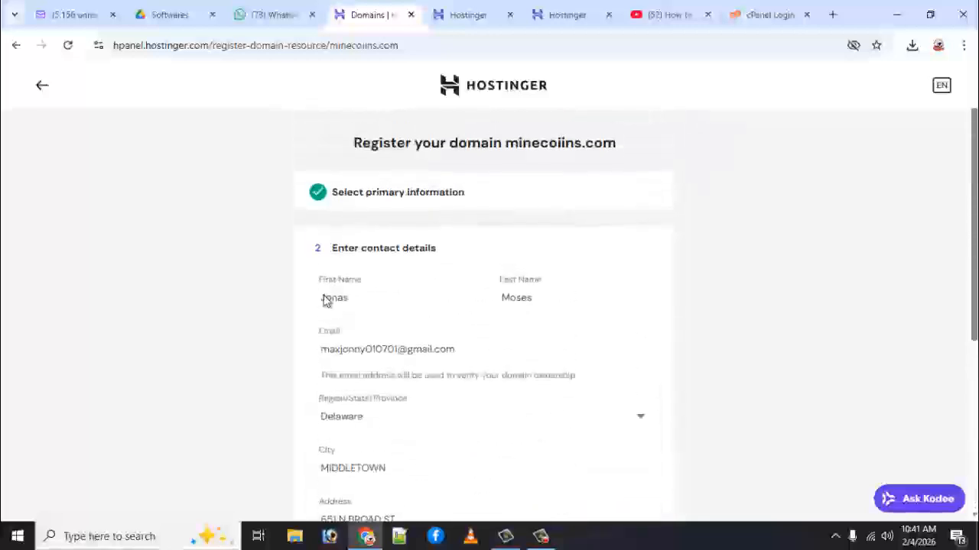
pyautogui.scroll(-4, 325, 298)
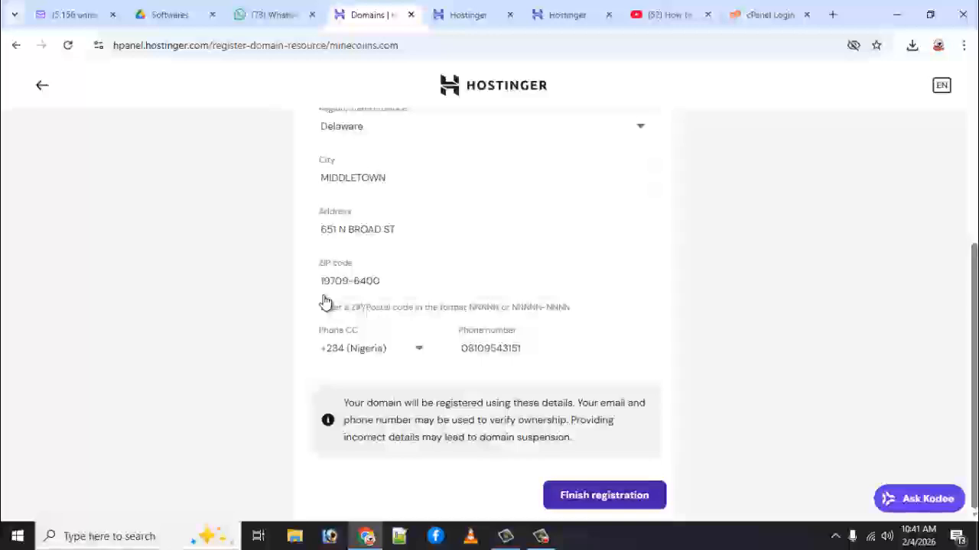
pyautogui.click(604, 496)
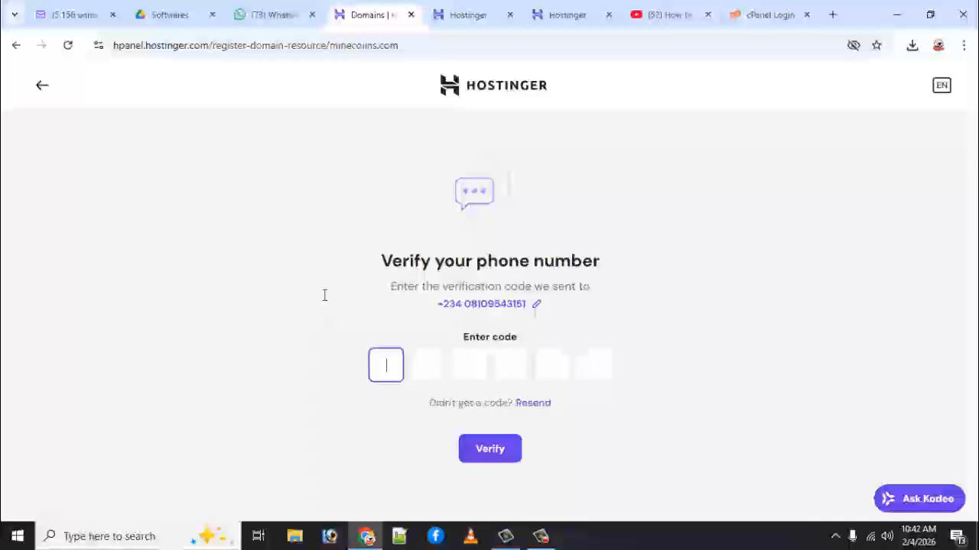
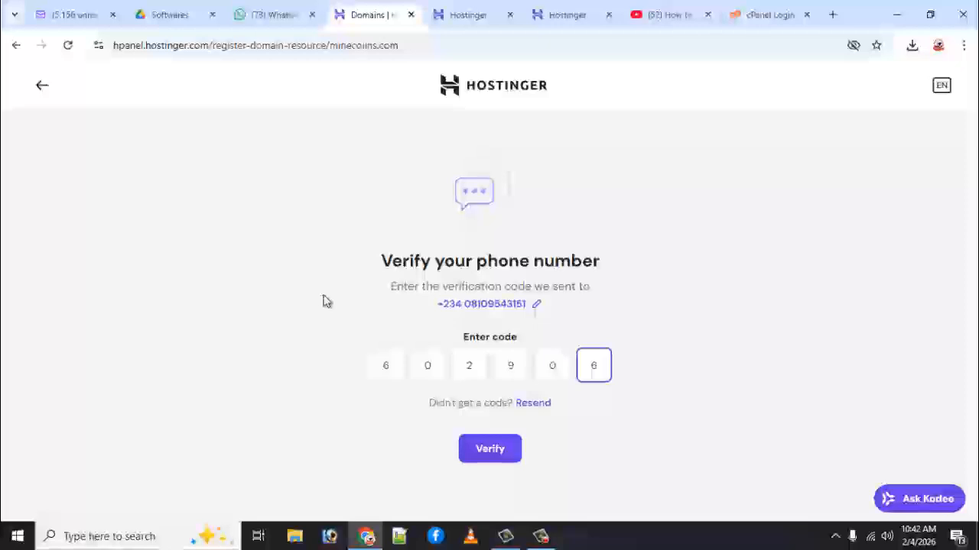
# - Enter the six-digit SMS code to verify the phone number
pyautogui.press('Return')
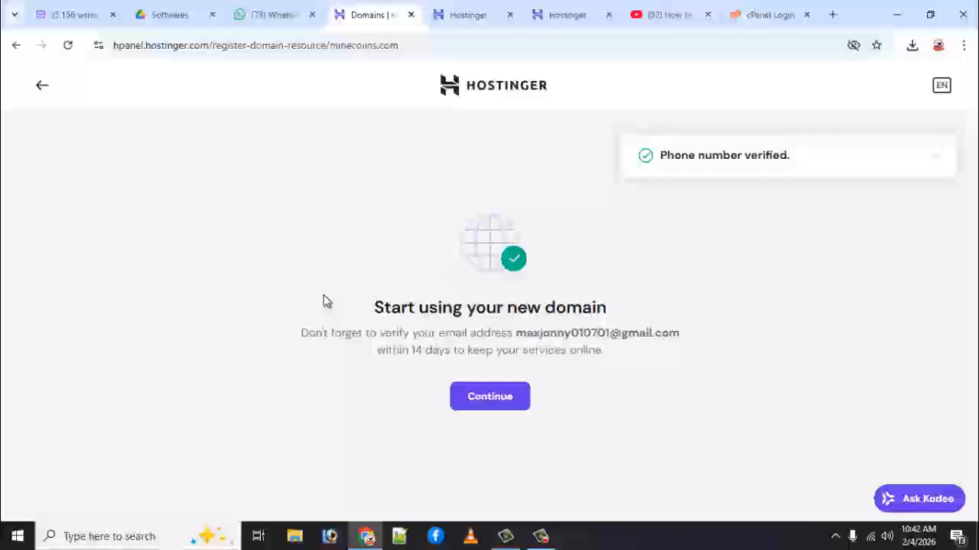
# - Continue from the new-domain confirmation and look through the hosting plan offer
pyautogui.press('Return')
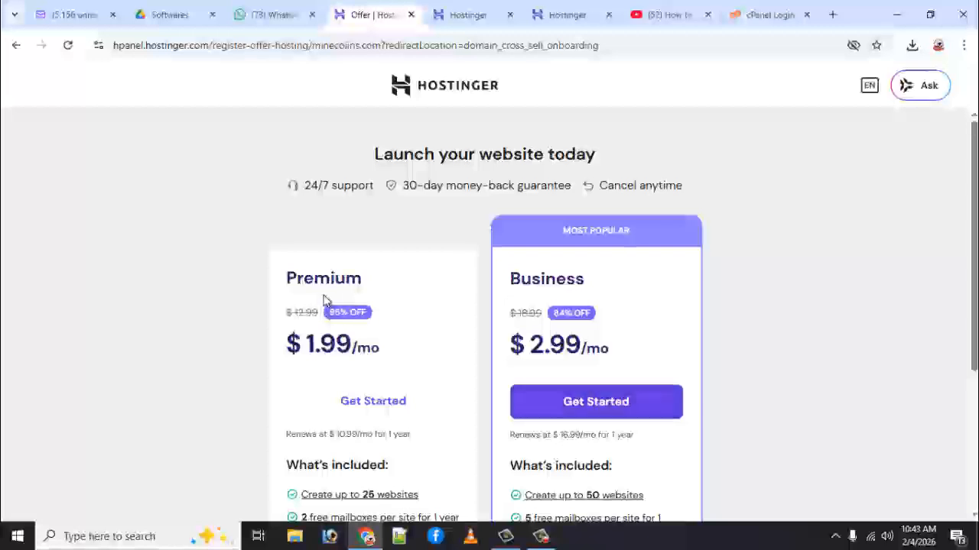
pyautogui.scroll(-3, 324, 300)
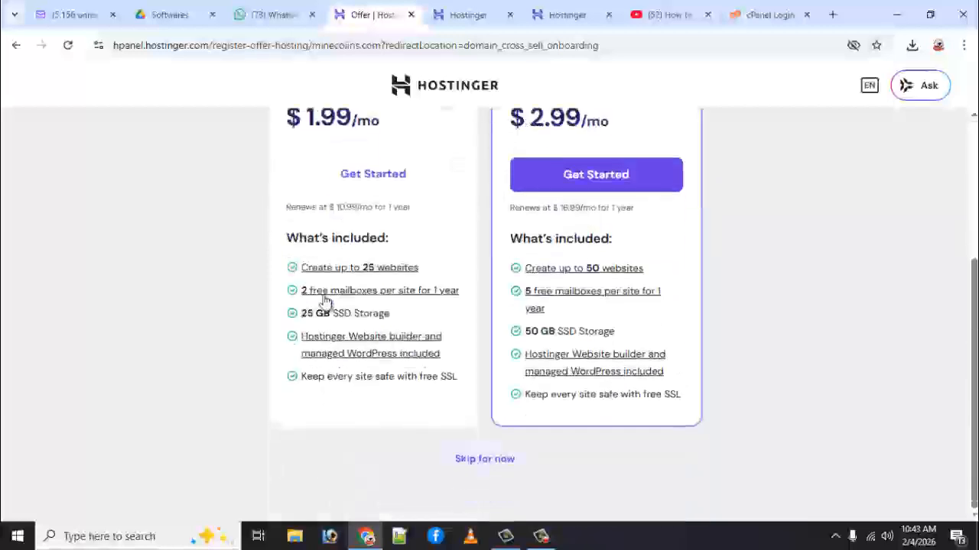
pyautogui.scroll(3, 323, 300)
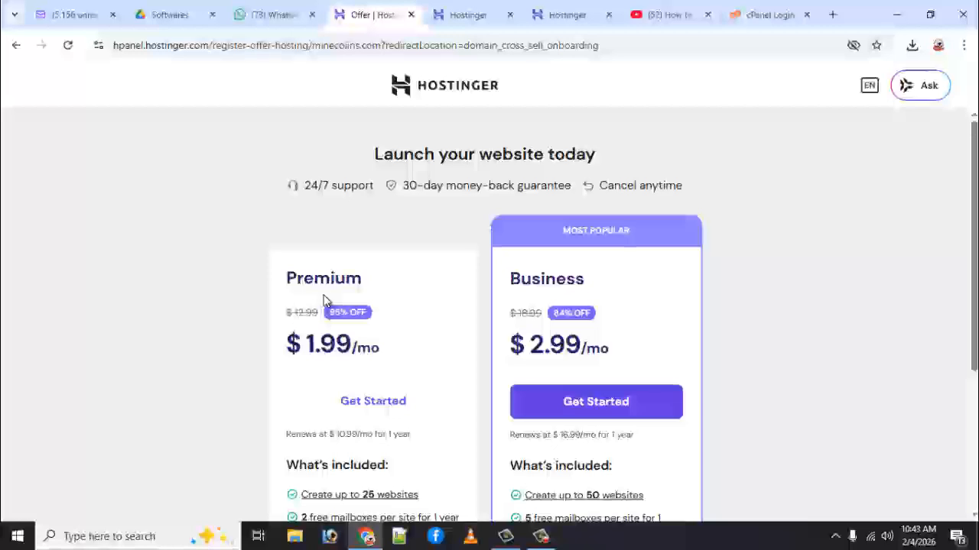
pyautogui.scroll(-3, 324, 301)
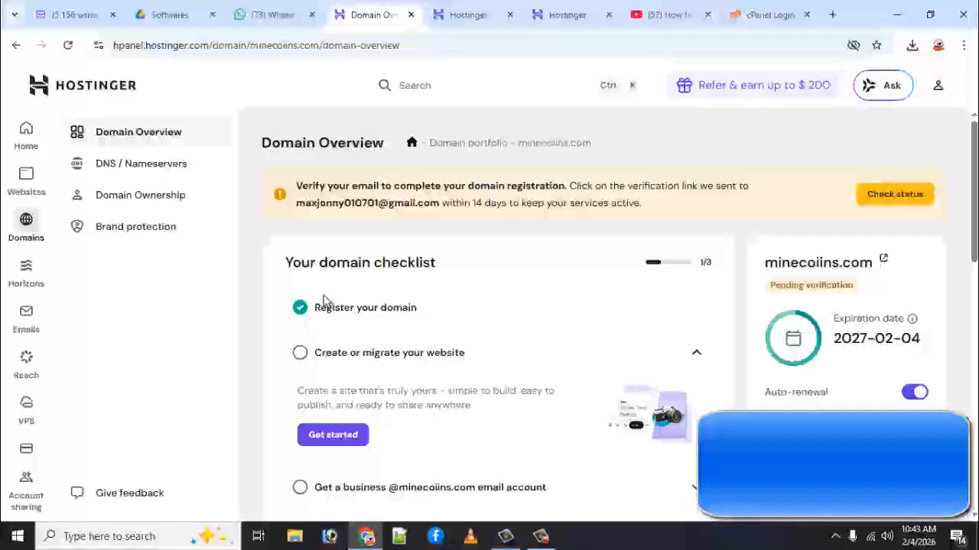
# - Start building a website for minecoiins.com via the checklist's Create or migrate your website
pyautogui.scroll(-1, 323, 298)
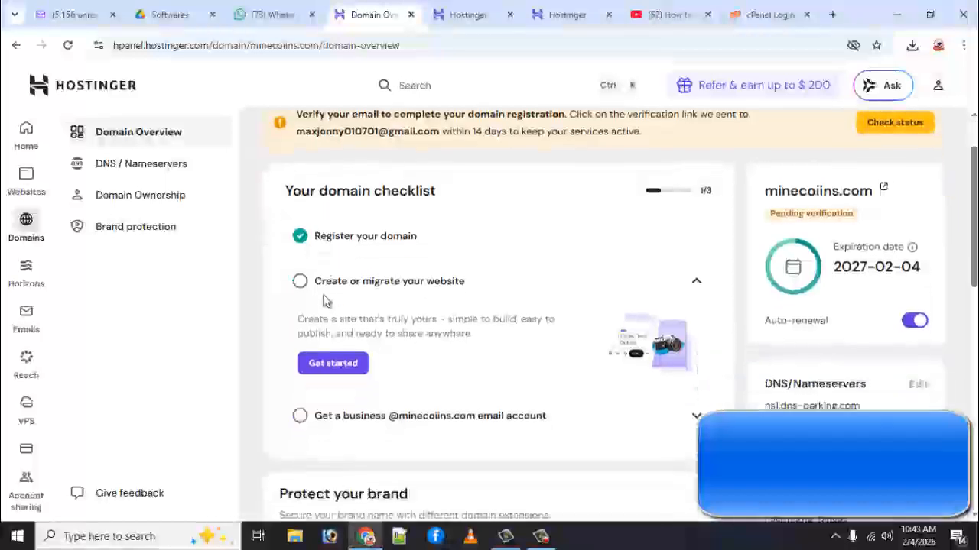
pyautogui.scroll(-1, 323, 298)
pyautogui.scroll(1, 323, 295)
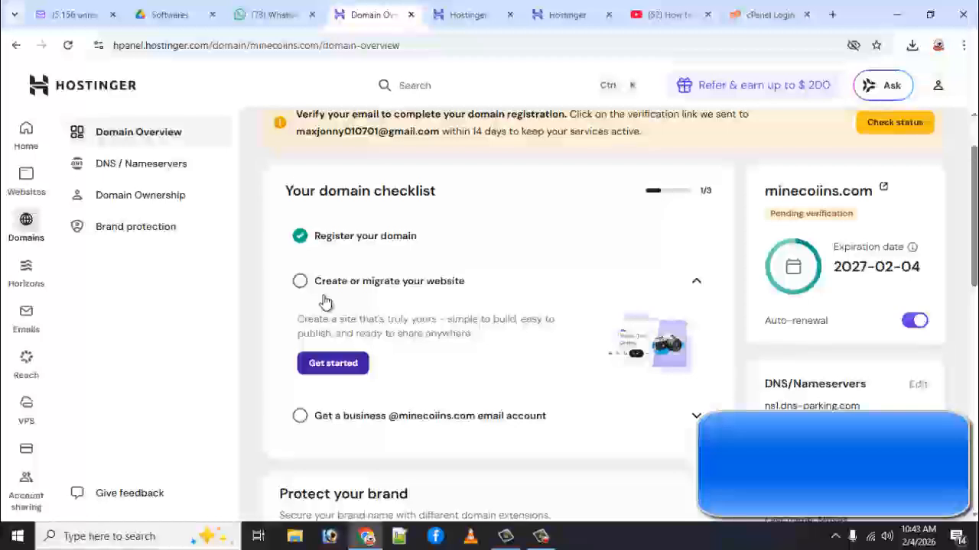
pyautogui.scroll(-2, 324, 302)
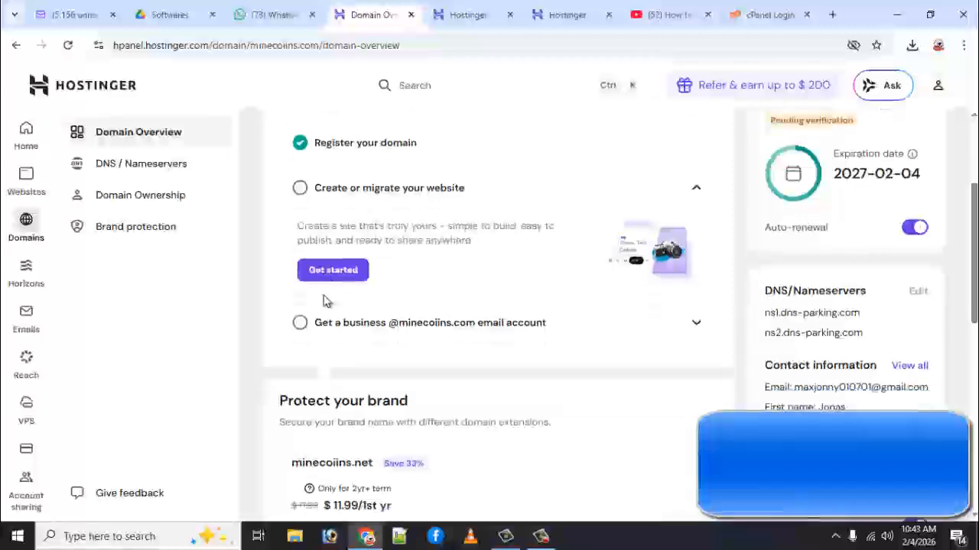
pyautogui.scroll(-2, 324, 302)
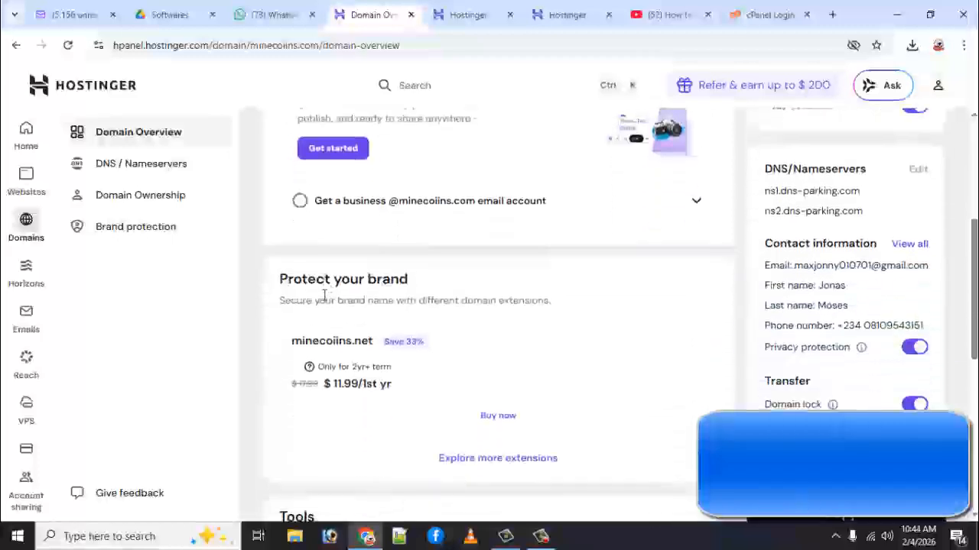
pyautogui.scroll(-5, 324, 298)
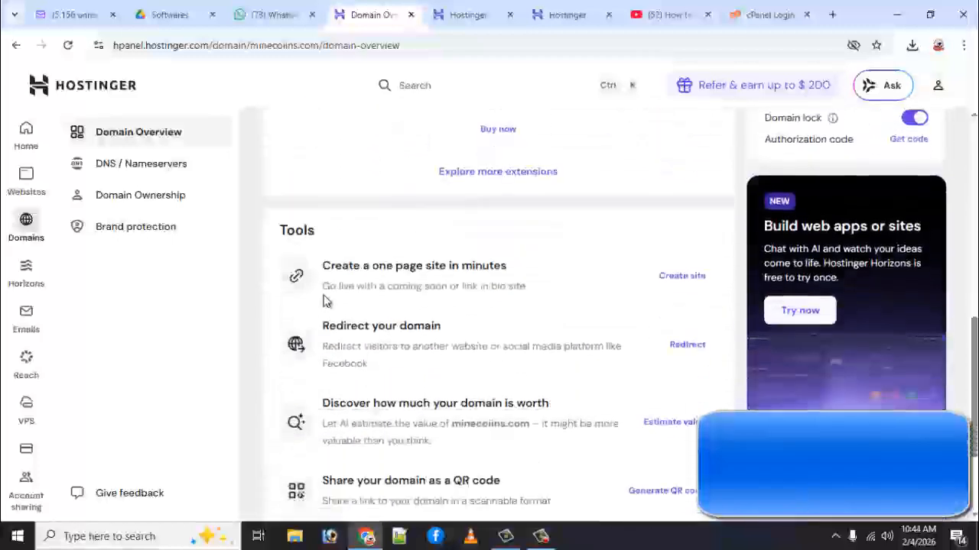
pyautogui.scroll(-2, 324, 300)
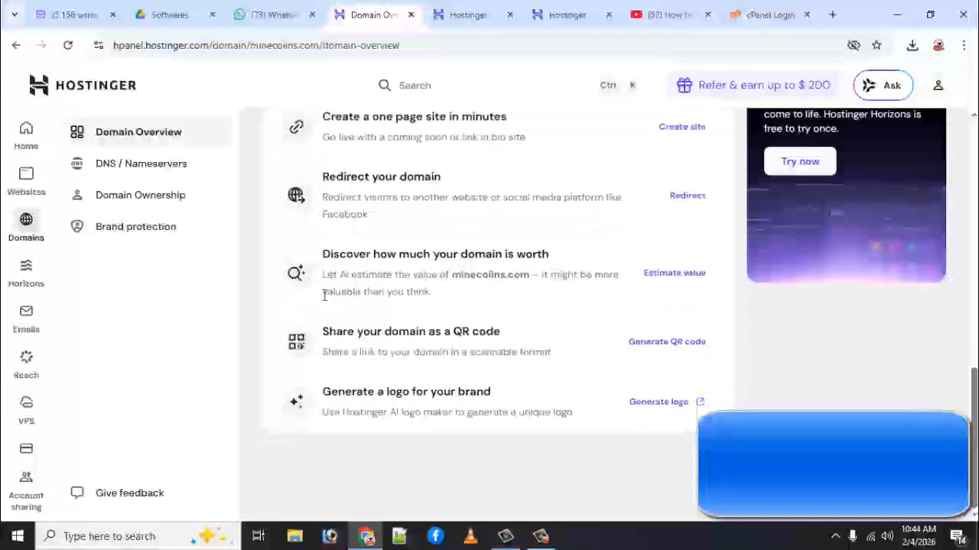
pyautogui.scroll(7, 324, 298)
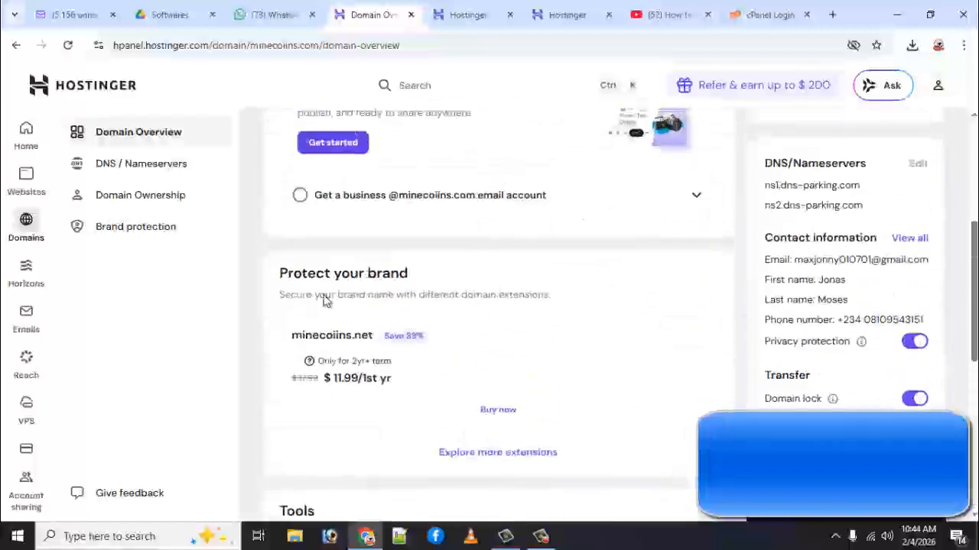
pyautogui.scroll(2, 324, 300)
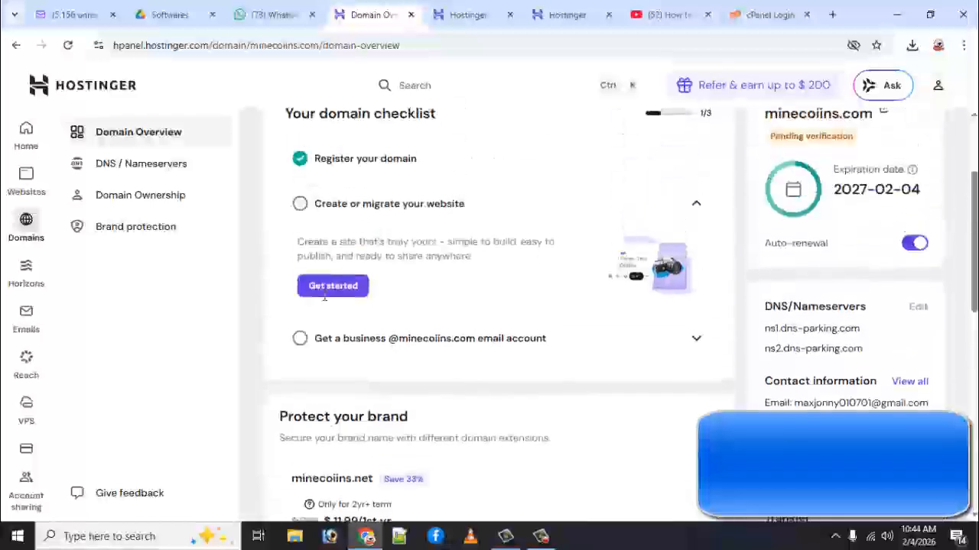
pyautogui.click(326, 296)
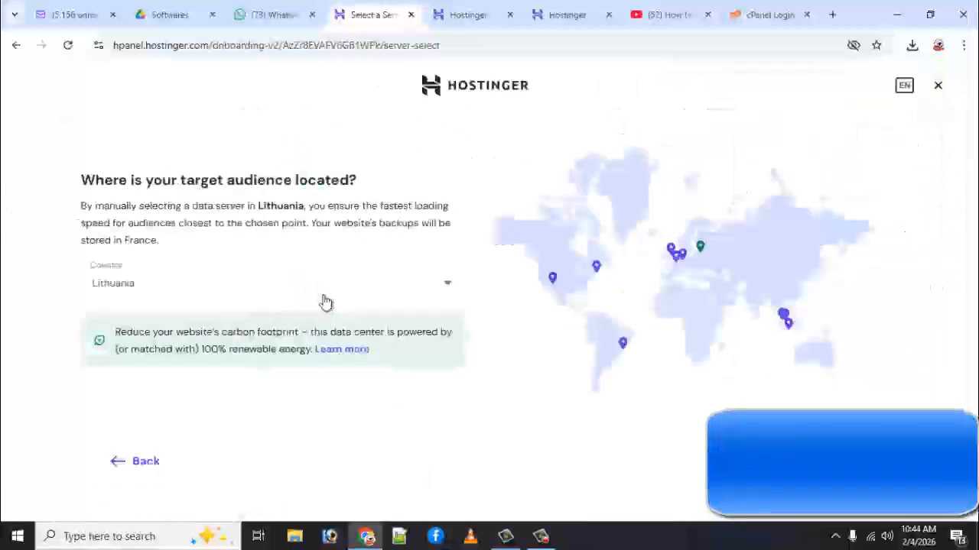
# - Review the server country options and keep Lithuania as the website's data location
pyautogui.click(326, 300)
pyautogui.press('Down')
pyautogui.press('Down')
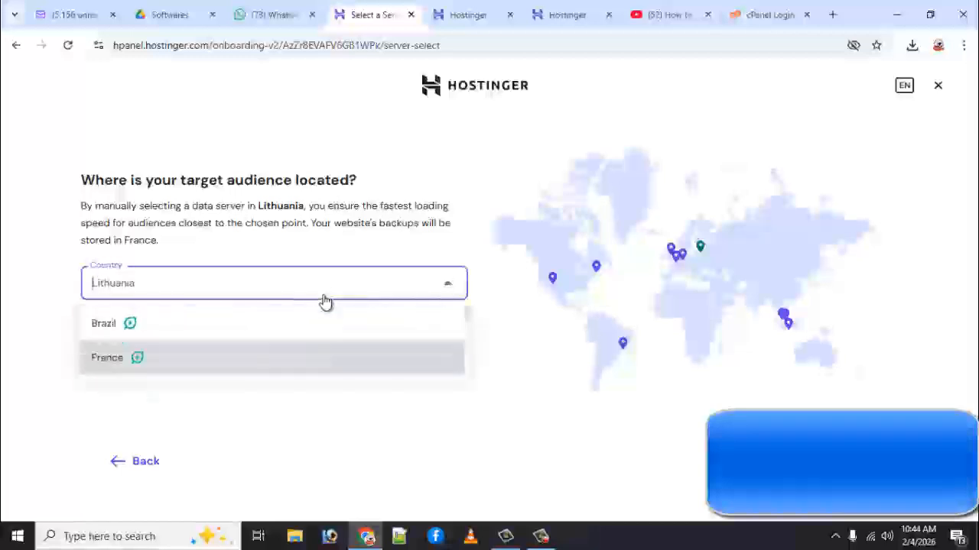
pyautogui.scroll(-2, 326, 302)
pyautogui.scroll(2, 326, 302)
pyautogui.scroll(-3, 326, 302)
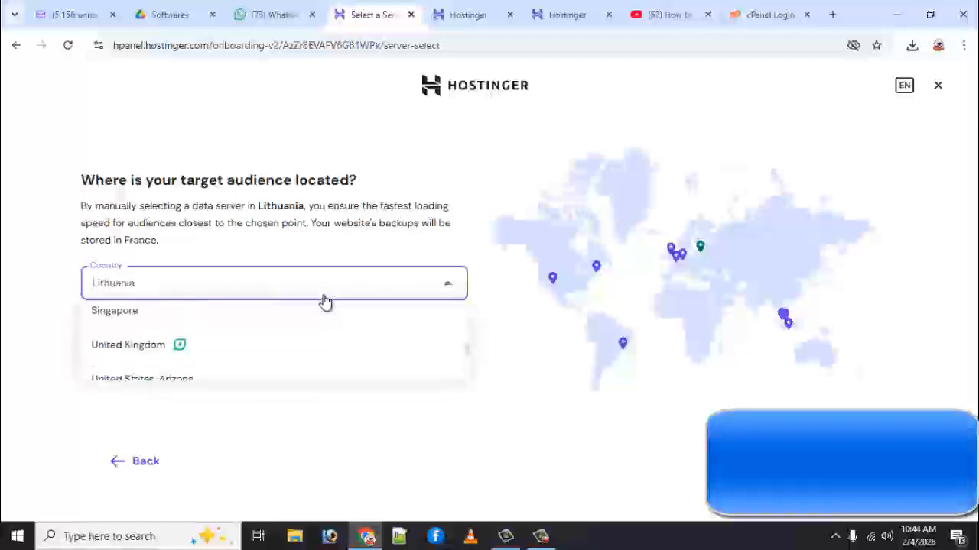
pyautogui.scroll(-1, 326, 302)
pyautogui.scroll(4, 326, 302)
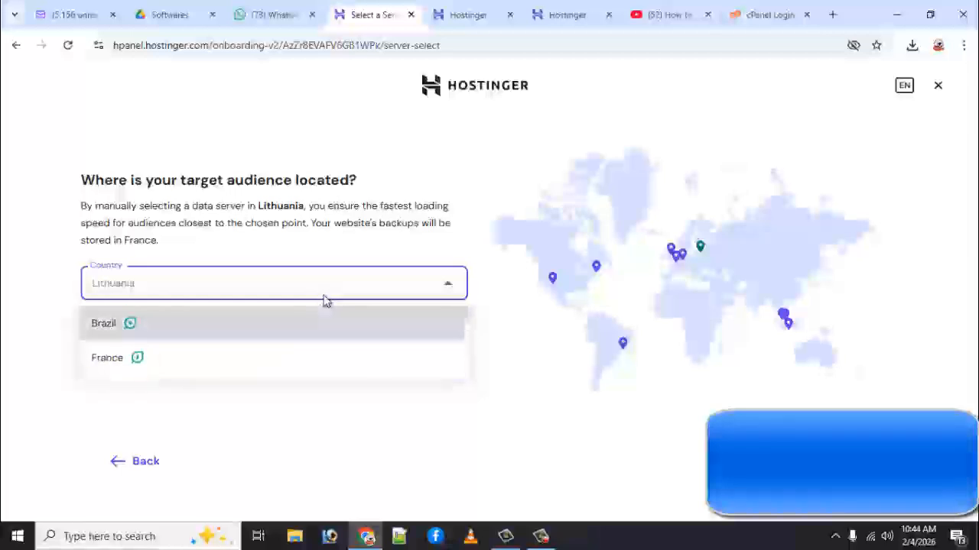
pyautogui.click(325, 300)
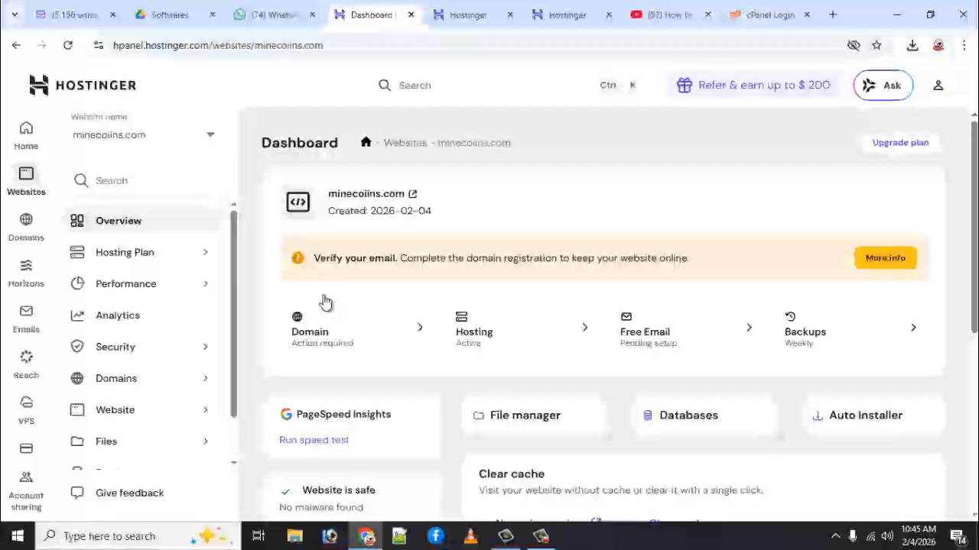
# - Leave the minecoiins.com dashboard for the YouTube tab in Chrome
pyautogui.scroll(-1, 325, 302)
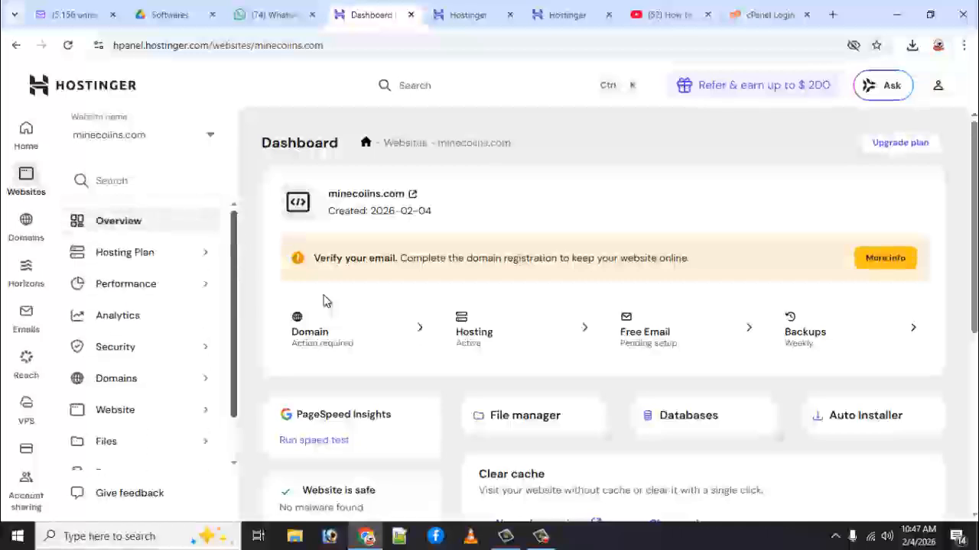
pyautogui.moveTo(234, 383)
pyautogui.mouseDown()
pyautogui.moveTo(234, 344)
pyautogui.moveTo(234, 384)
pyautogui.mouseUp()
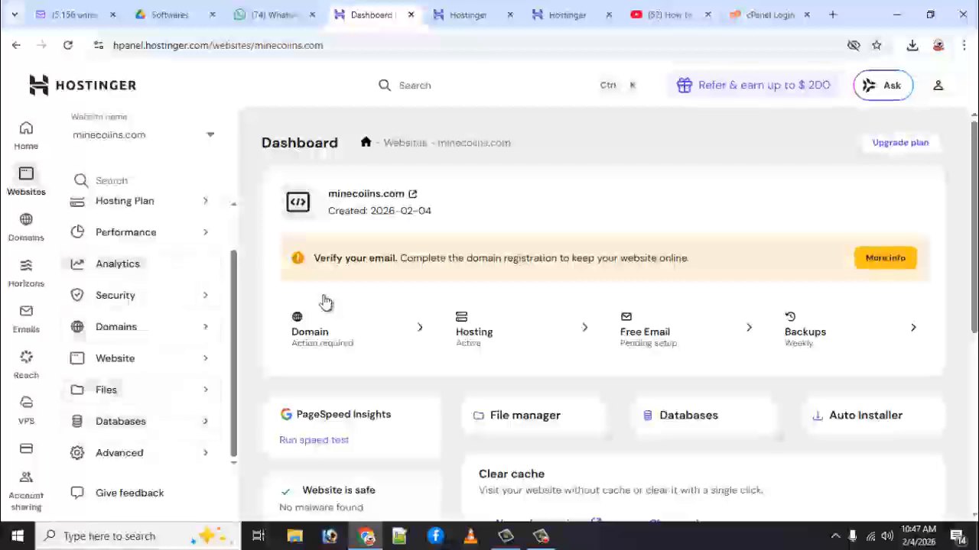
pyautogui.click(667, 14)
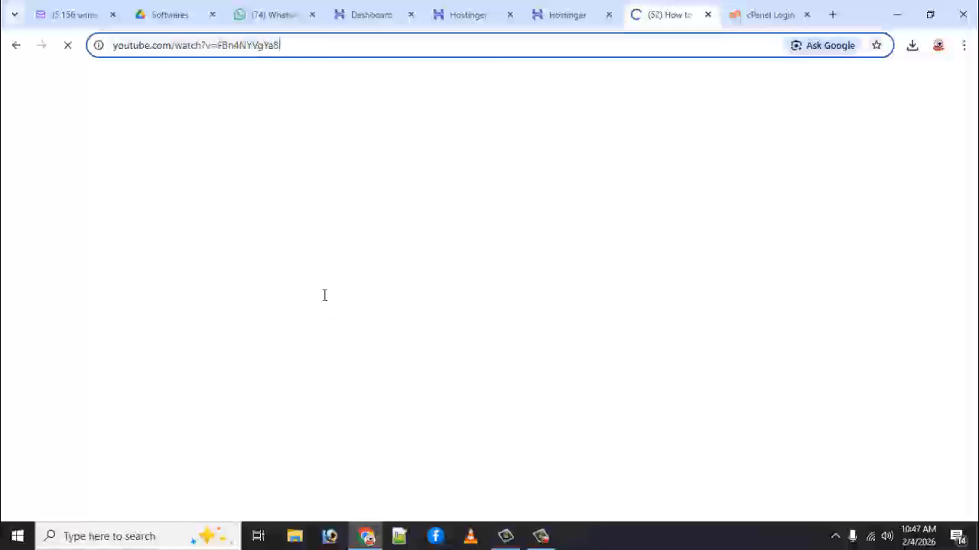
# - Load minecoiins.com to check its Hostinger default page, then return to the Dashboard tab
pyautogui.hotkey('ctrl', 'a')
pyautogui.write('minecoiins.com')
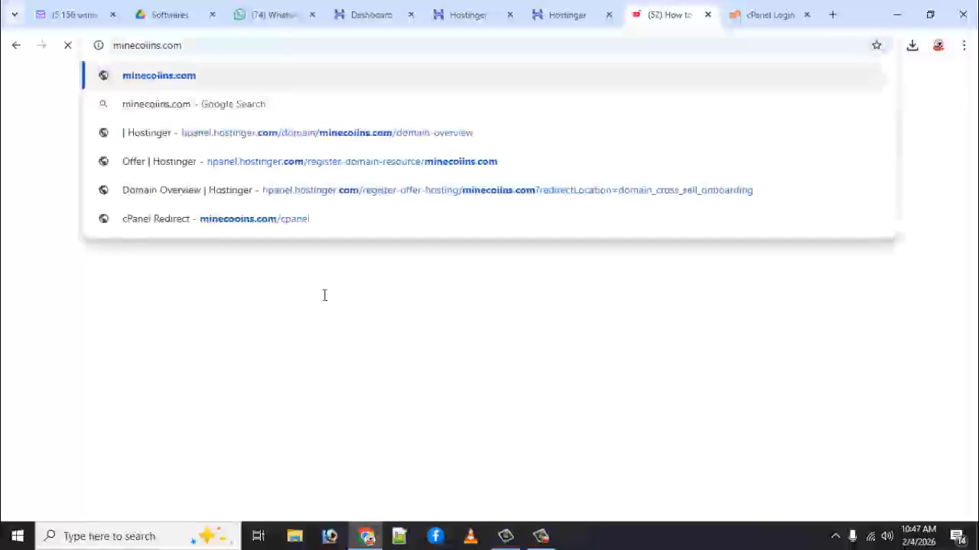
pyautogui.press('Return')
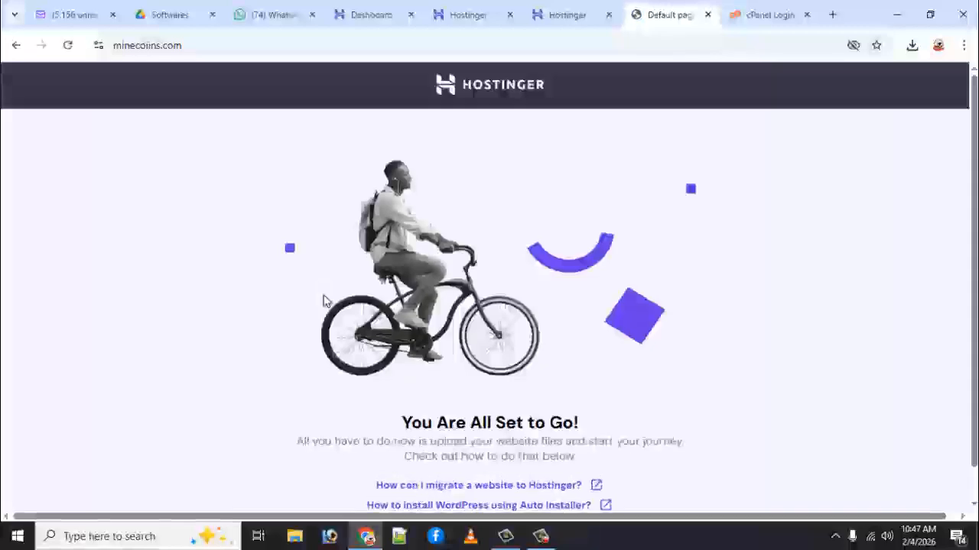
pyautogui.scroll(-1, 324, 300)
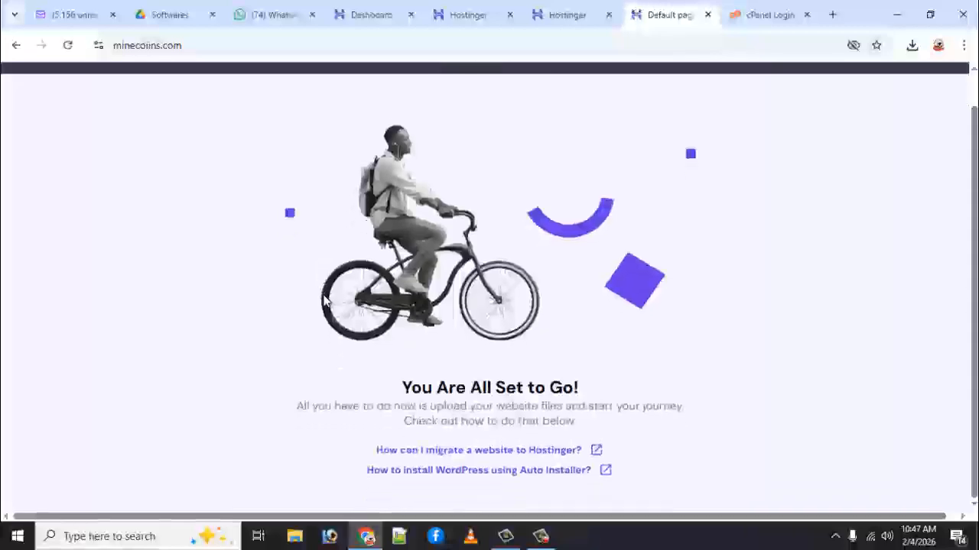
pyautogui.scroll(1, 324, 301)
pyautogui.scroll(-1, 324, 300)
pyautogui.scroll(1, 325, 300)
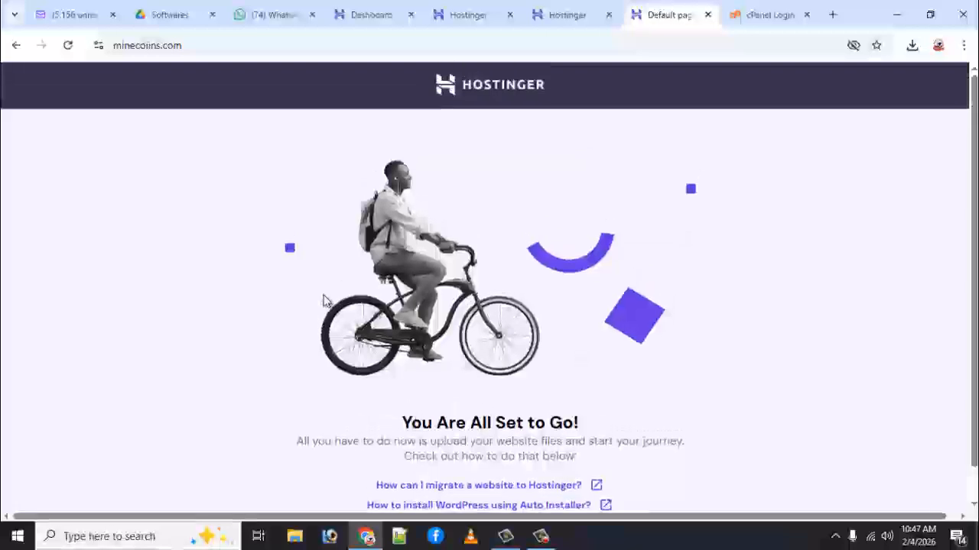
pyautogui.hotkey('ctrl', '4')
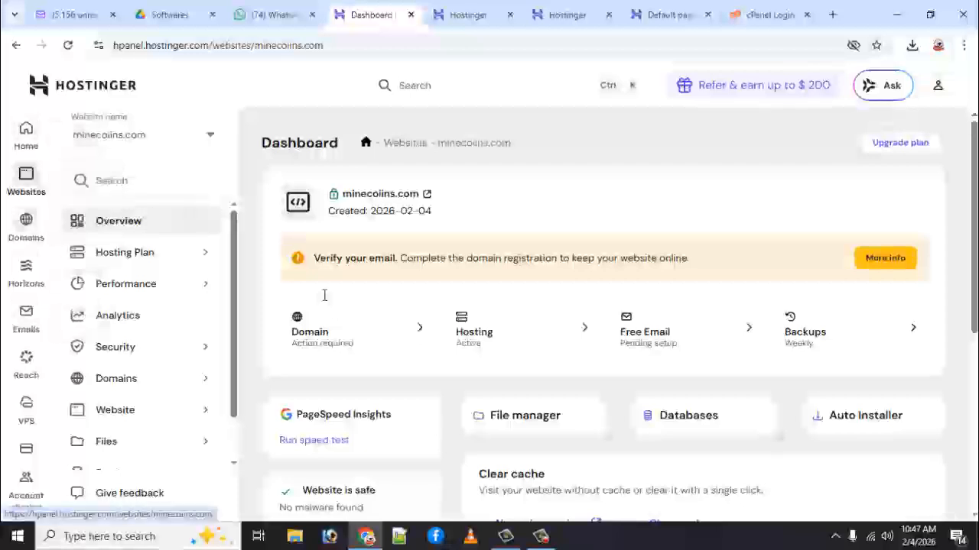
# - Go from hPanel Home through Websites to the minecoiins.com dashboard's File manager
pyautogui.click(26, 134)
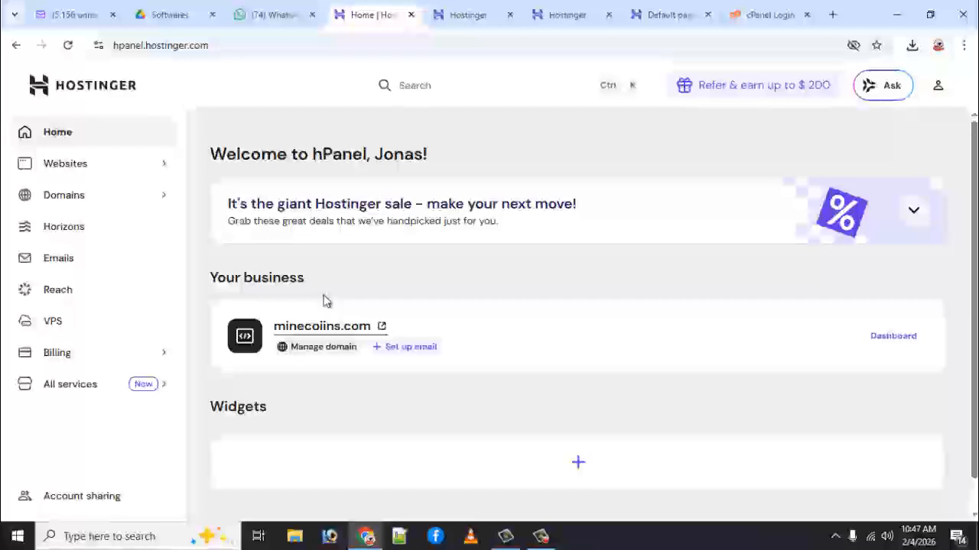
pyautogui.scroll(-1, 325, 302)
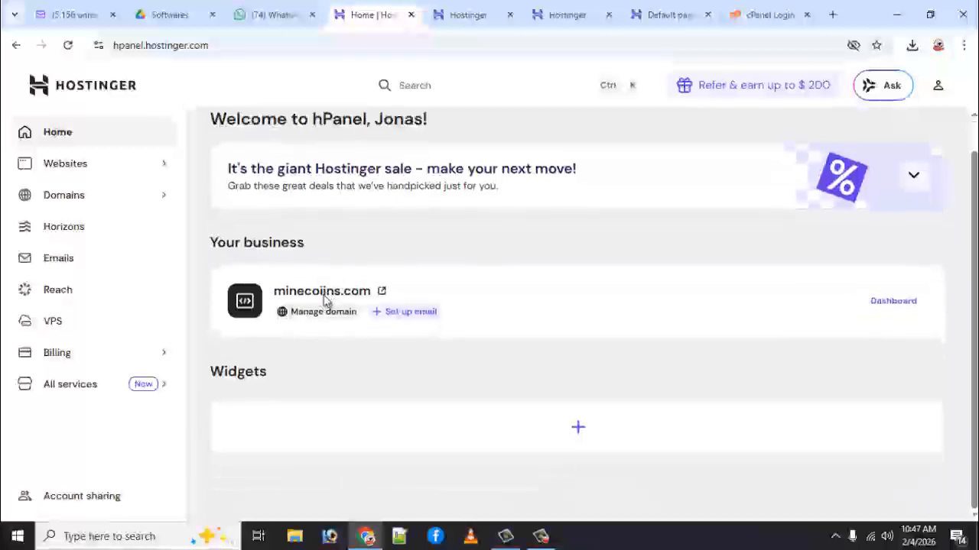
pyautogui.click(324, 297)
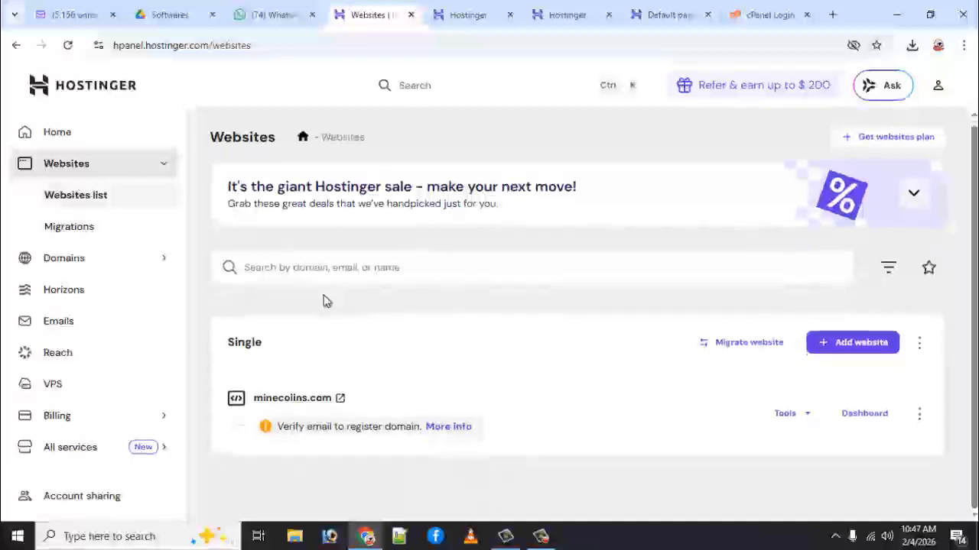
pyautogui.click(792, 414)
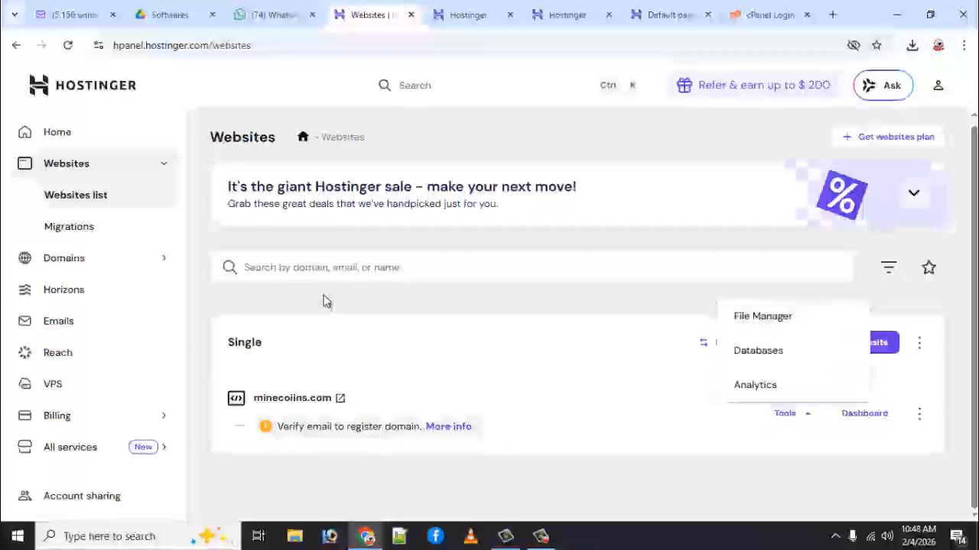
pyautogui.click(865, 414)
pyautogui.click(864, 414)
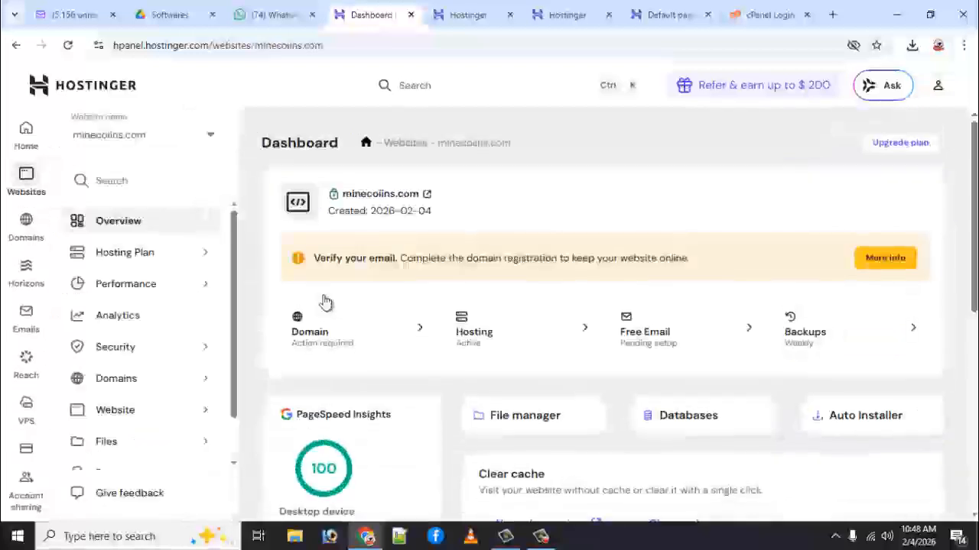
pyautogui.scroll(-2, 325, 302)
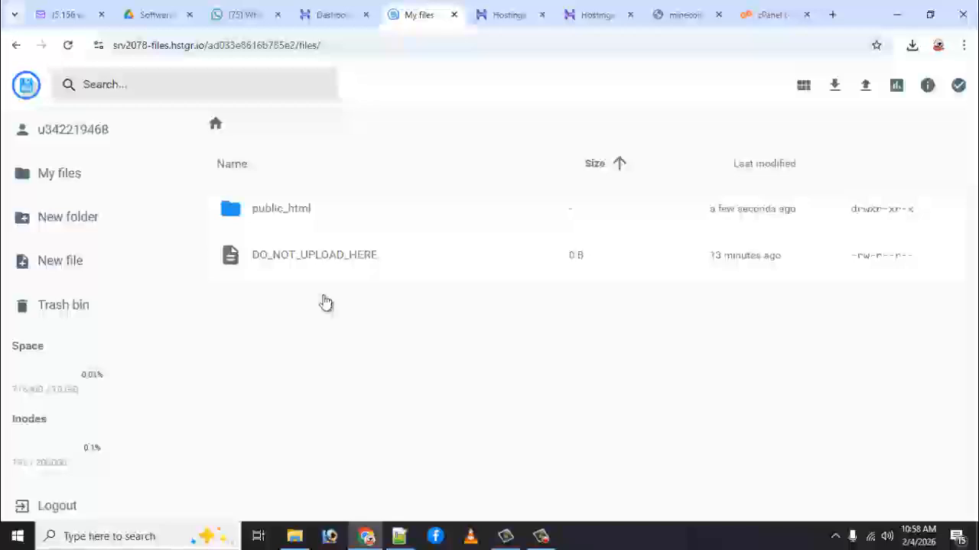
# - Open the empty public_html folder and show the Upload File or Folder choices
pyautogui.doubleClick(281, 209)
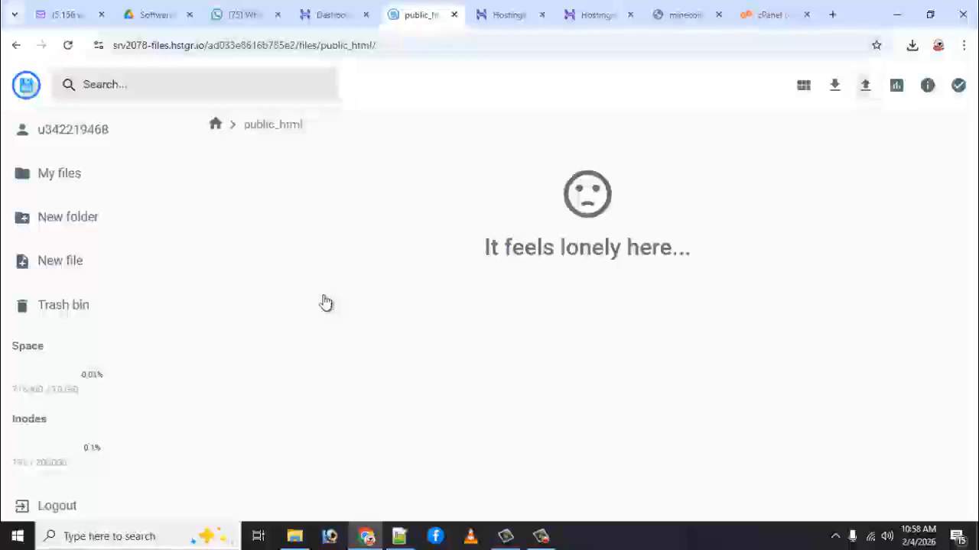
pyautogui.click(865, 85)
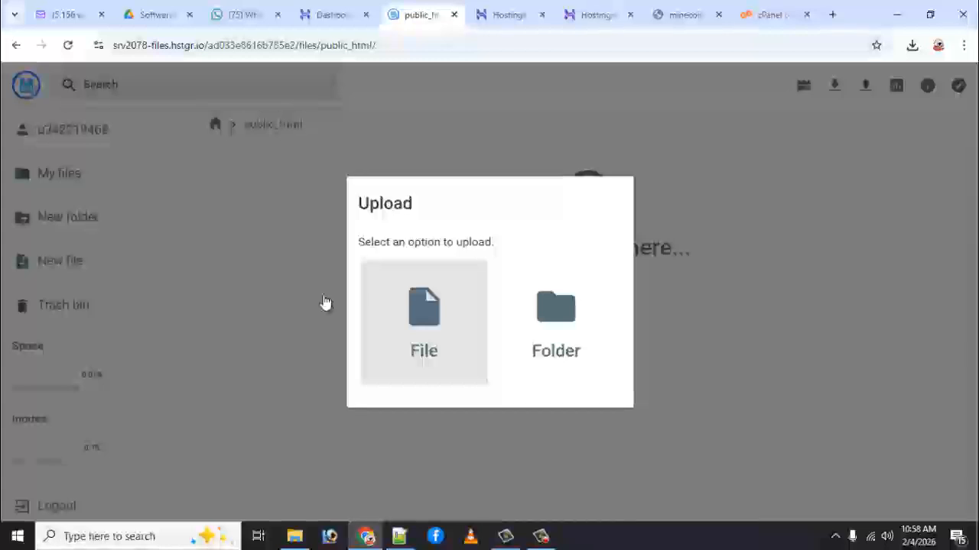
# - Upload the 7.41 MB USDTMiner ZIP archive as a single file into public_html
pyautogui.click(424, 323)
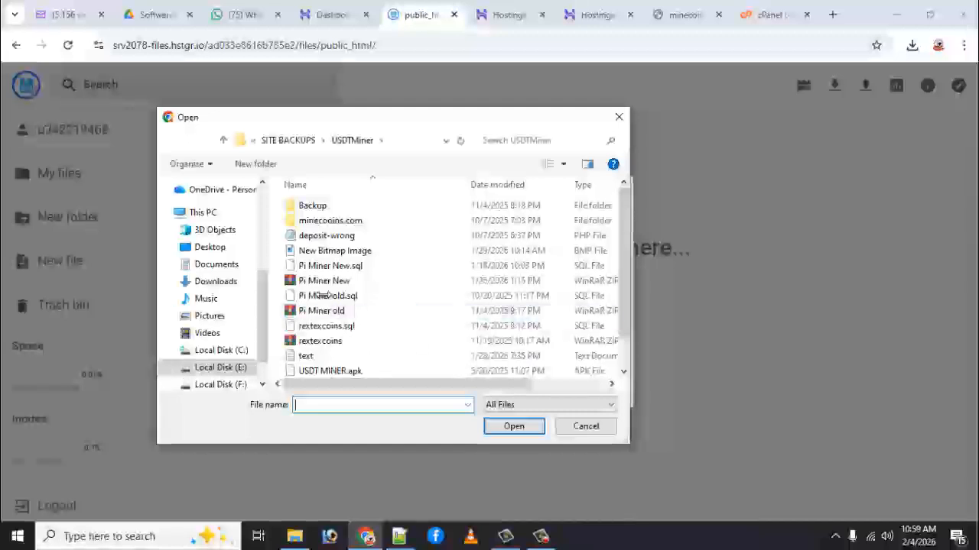
pyautogui.scroll(-1, 325, 301)
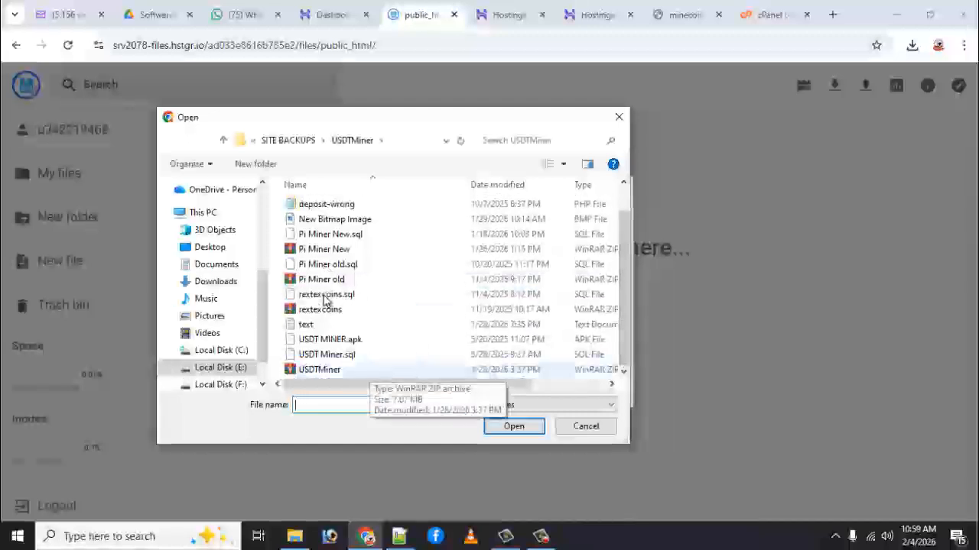
pyautogui.doubleClick(369, 370)
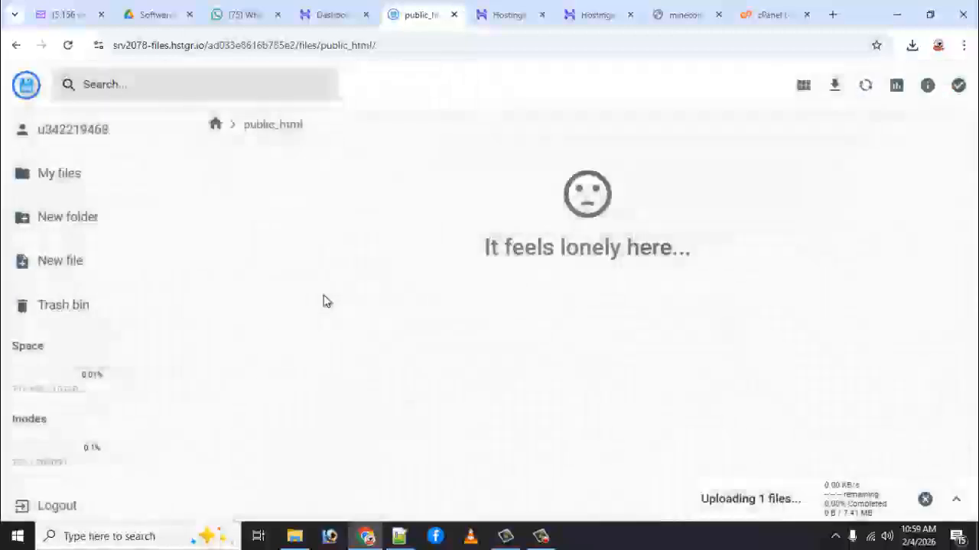
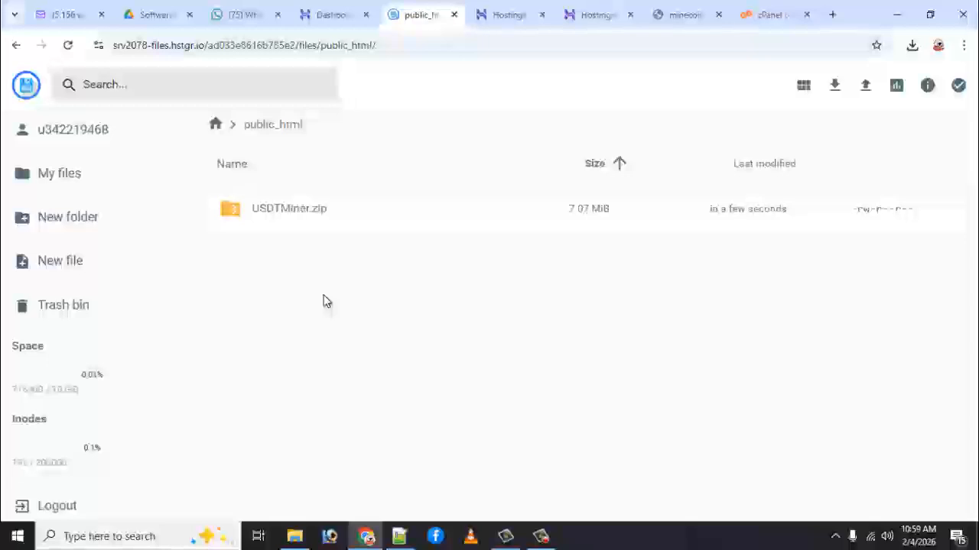
# - Extract USDTMiner.zip with '/' as the target folder, unpacking it into the public_html root
pyautogui.rightClick(325, 302)
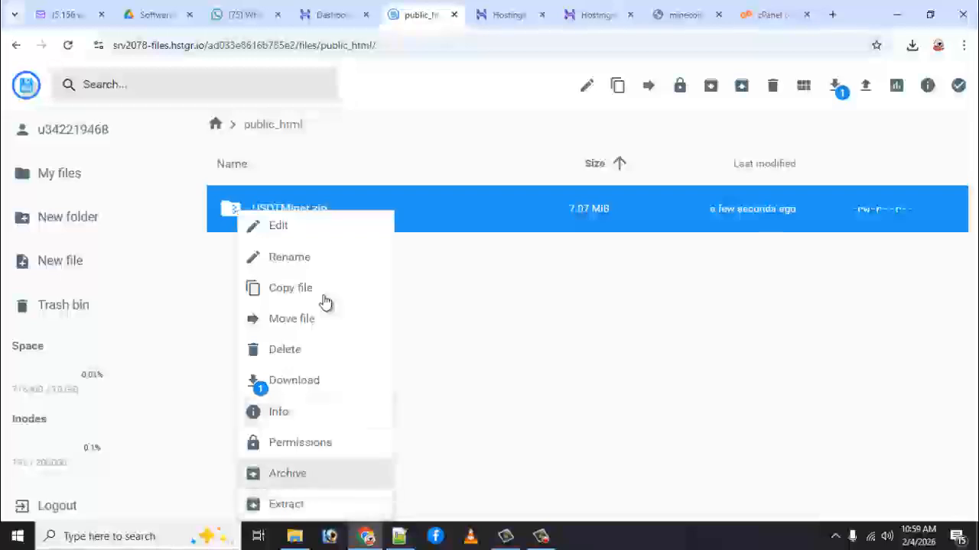
pyautogui.click(287, 505)
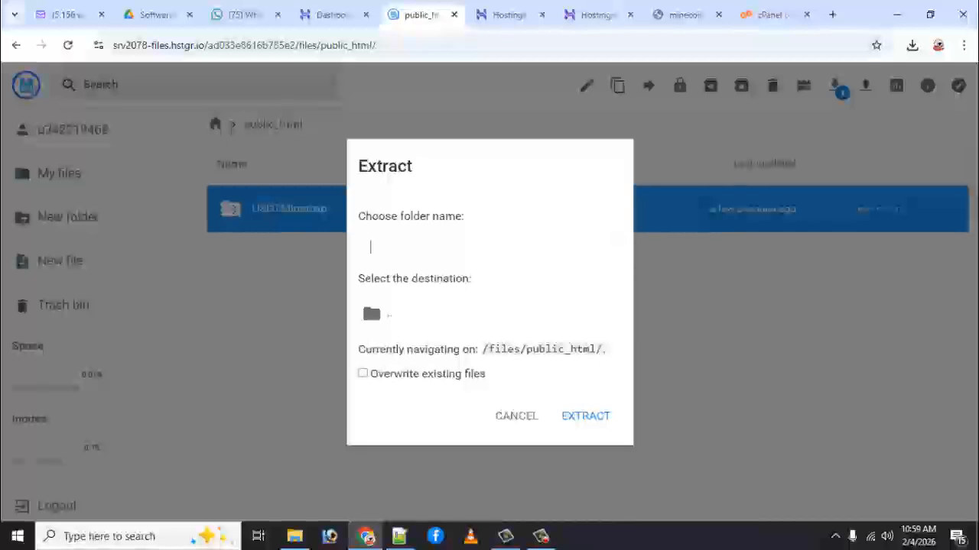
pyautogui.write('/')
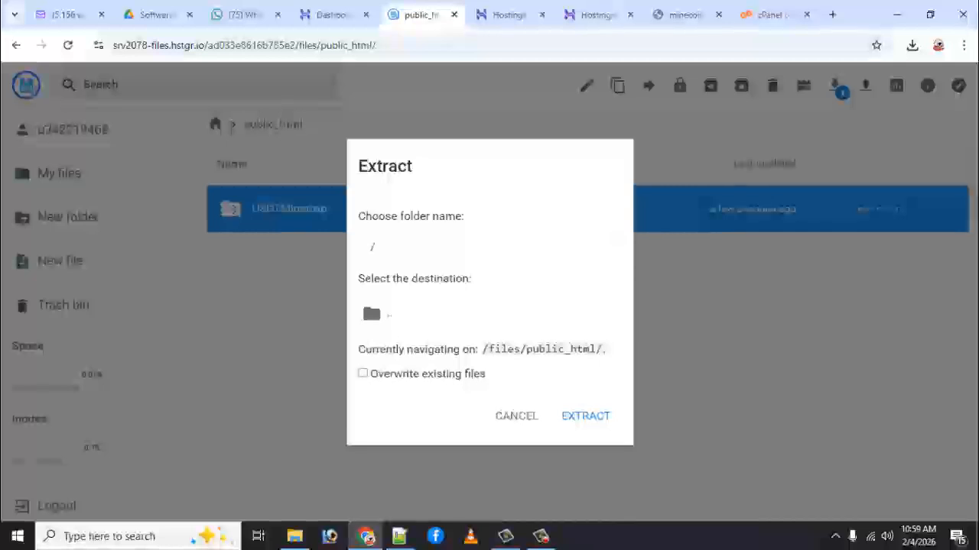
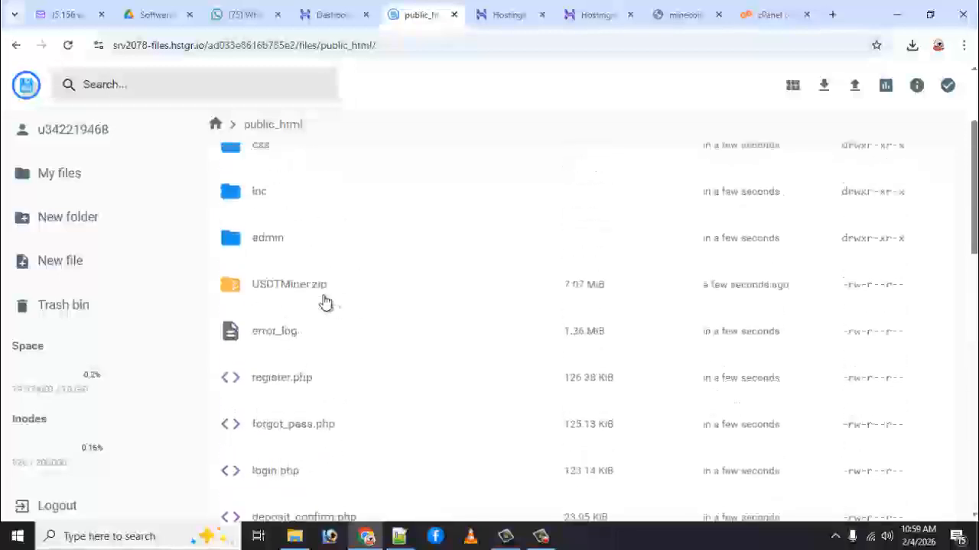
# - Delete the USDTMiner.zip archive from public_html, leaving only the extracted site files
pyautogui.scroll(-15, 325, 302)
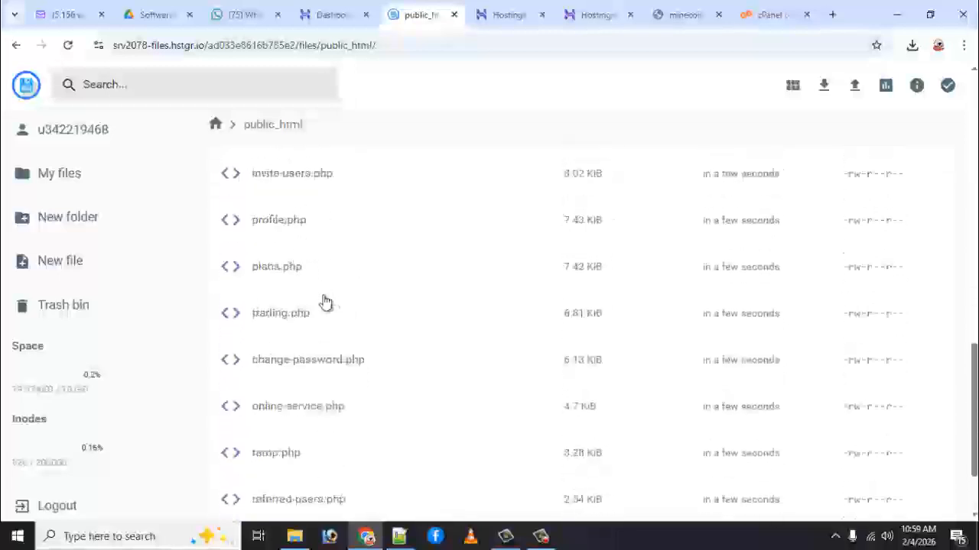
pyautogui.scroll(10, 325, 302)
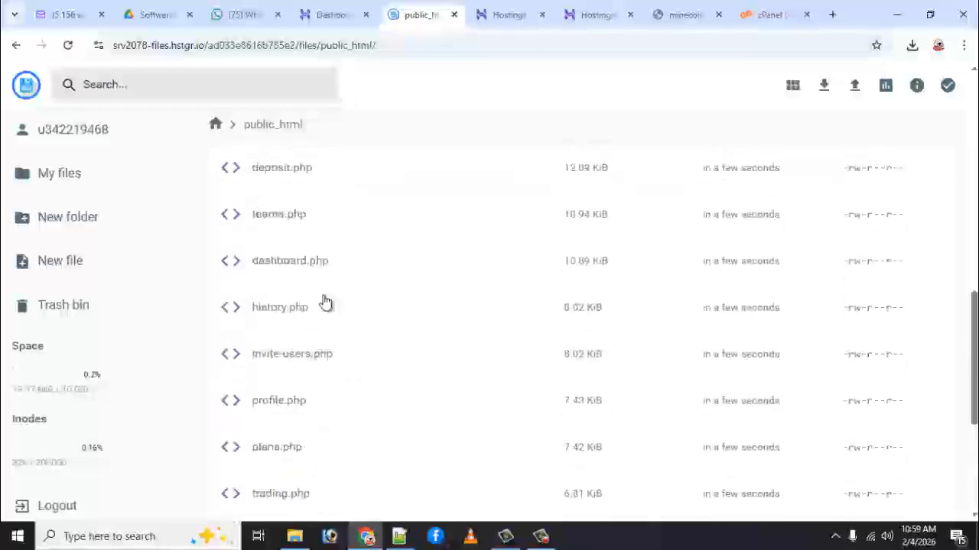
pyautogui.scroll(5, 325, 302)
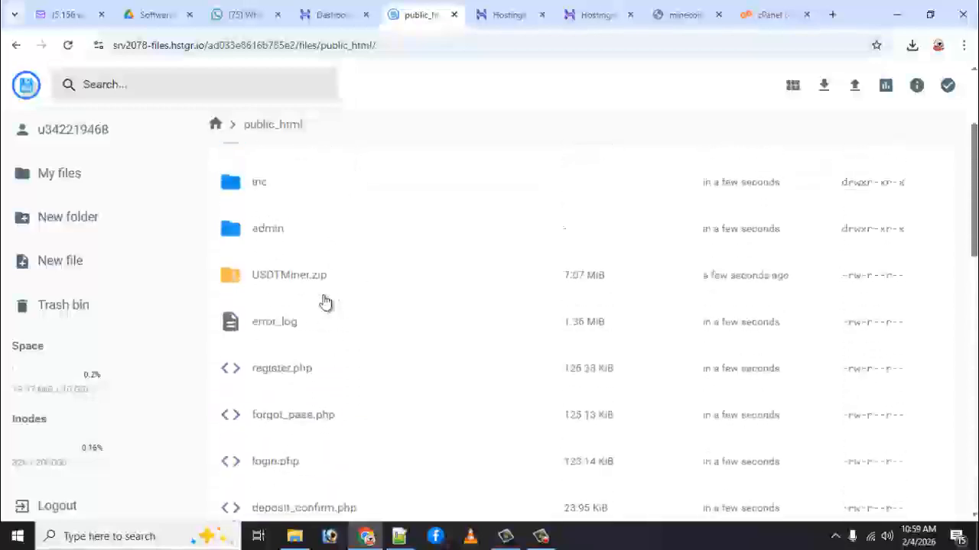
pyautogui.click(323, 294)
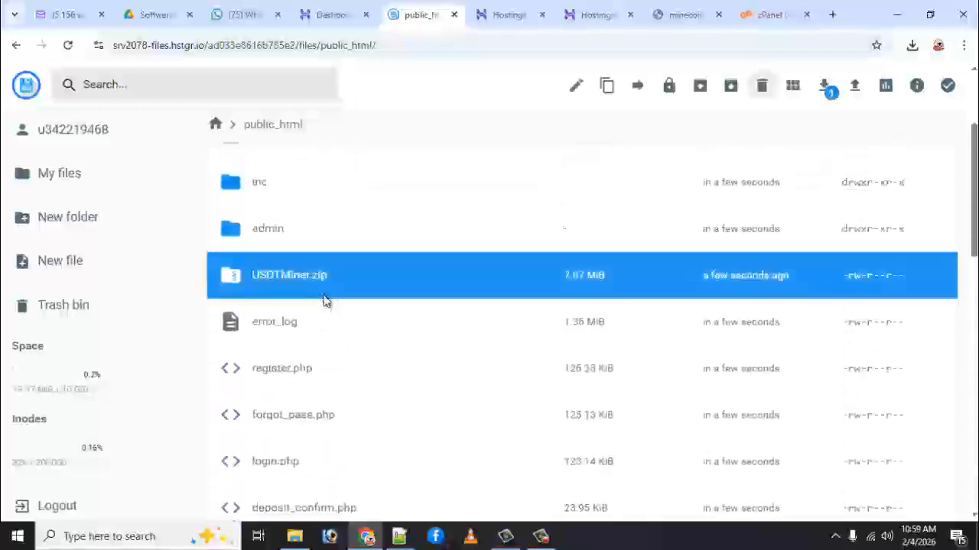
pyautogui.press('Delete')
pyautogui.press('Return')
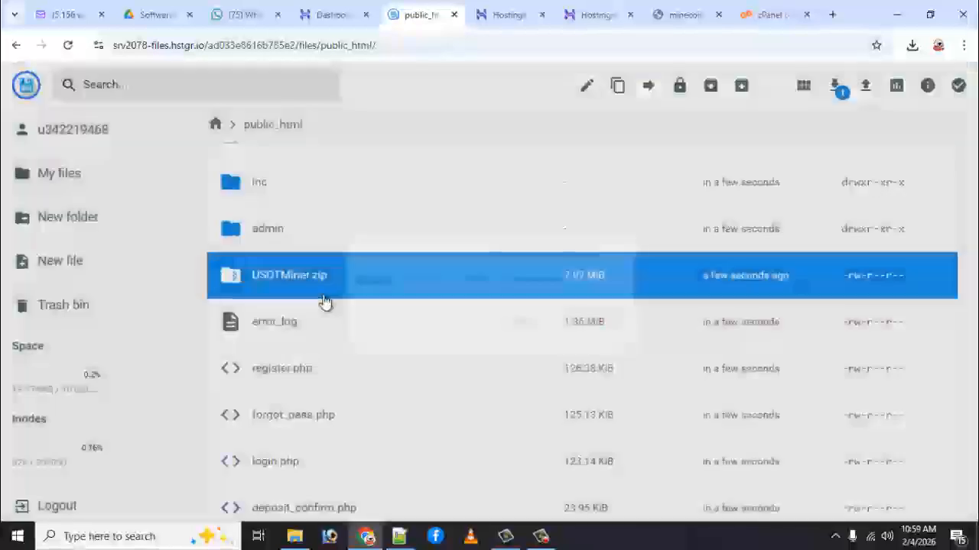
# - Reload minecoiins.com, which still shows HTTP ERROR 500, then go back to the File Manager
pyautogui.hotkey('ctrl', '8')
pyautogui.hotkey('ctrl', 'l')
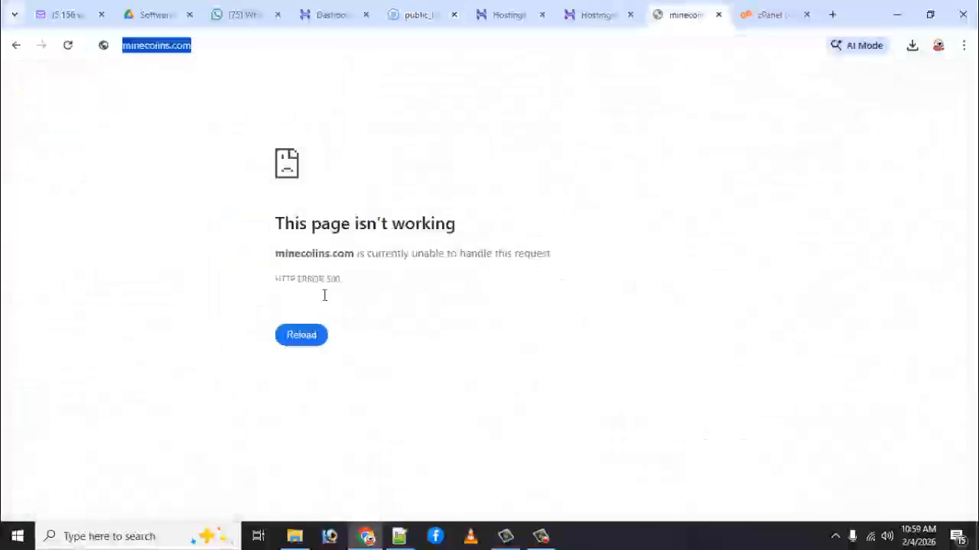
pyautogui.press('Return')
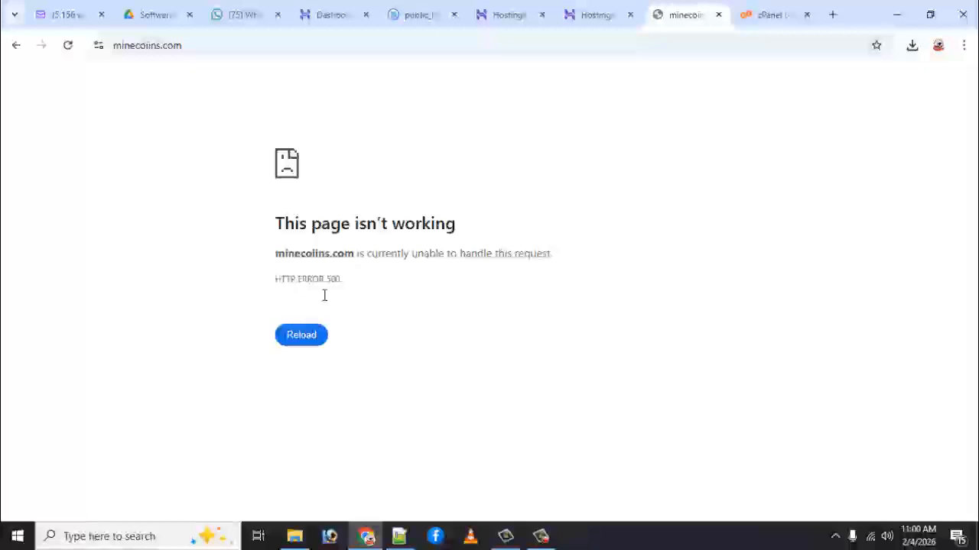
pyautogui.hotkey('ctrl', '5')
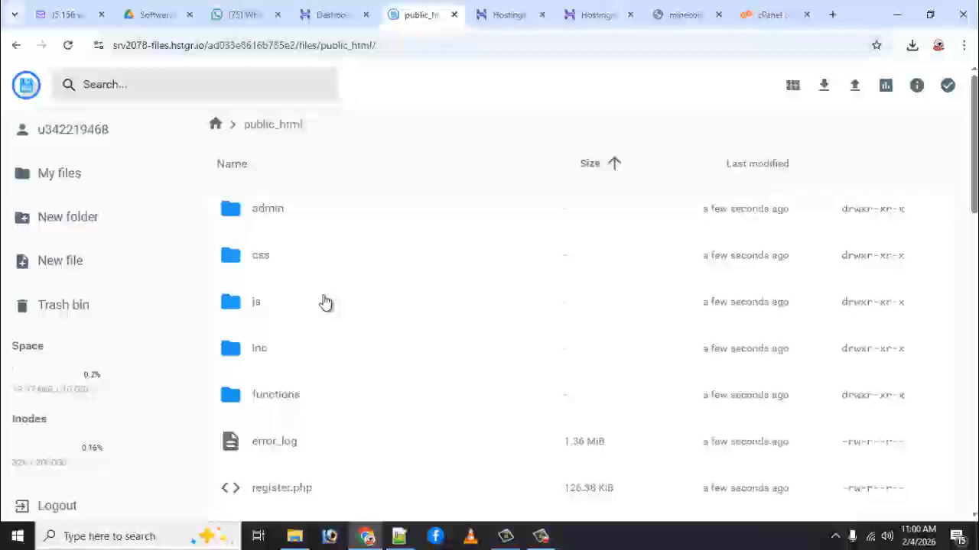
# - Open functions/db.php in the editor to review its database settings, then return to the dashboard
pyautogui.press('Return')
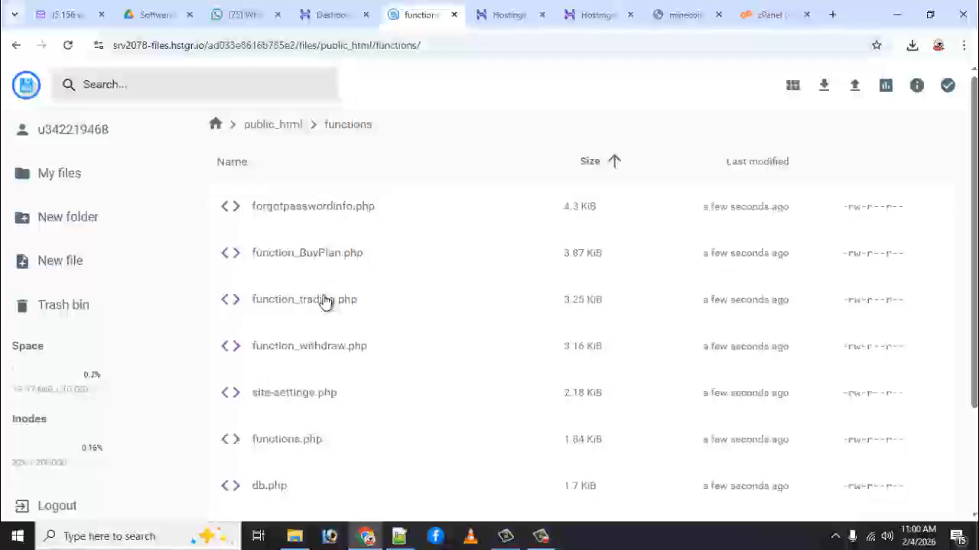
pyautogui.scroll(-1, 325, 302)
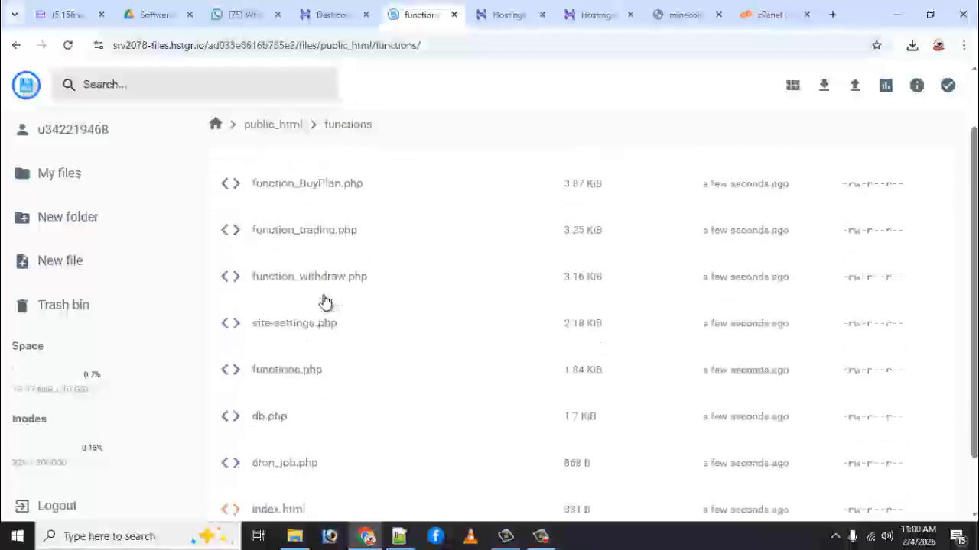
pyautogui.rightClick(236, 417)
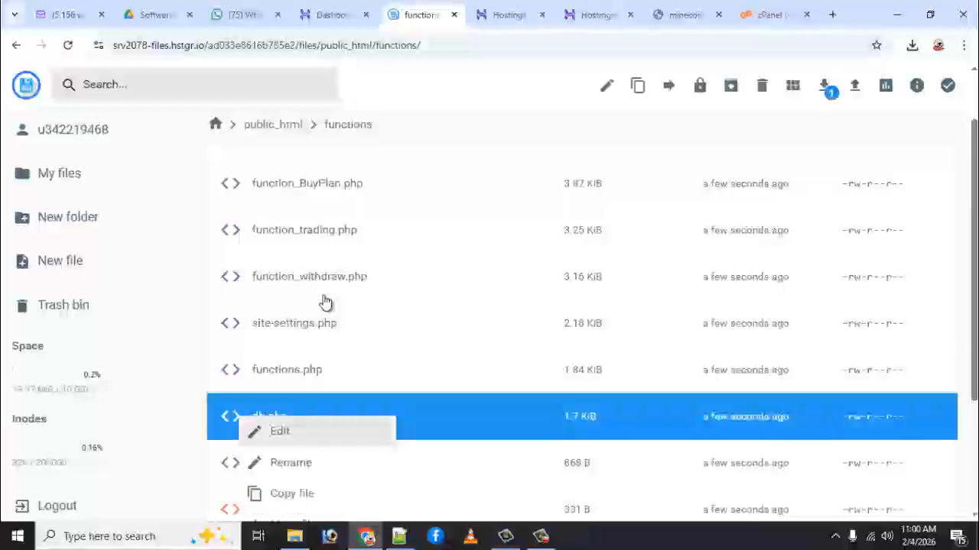
pyautogui.press('Return')
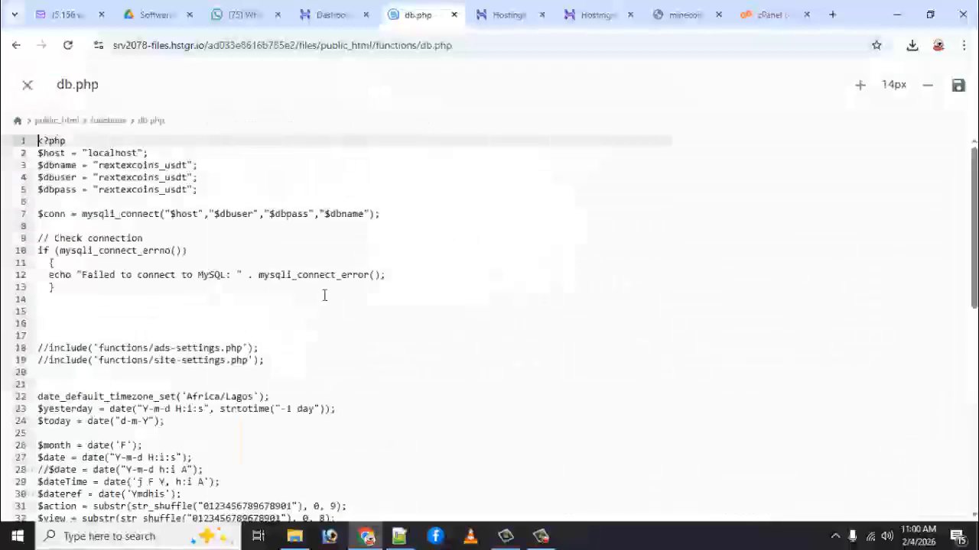
pyautogui.scroll(-10, 324, 295)
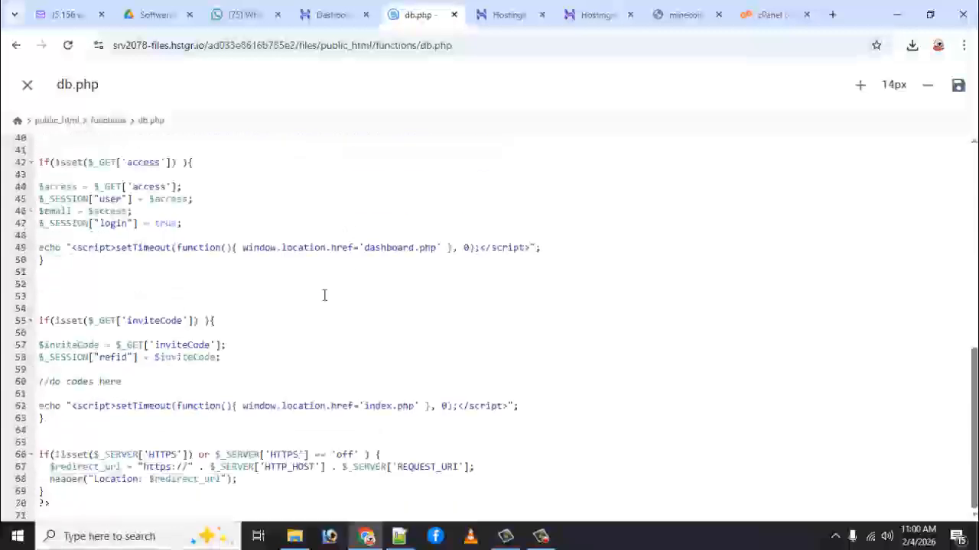
pyautogui.scroll(10, 324, 295)
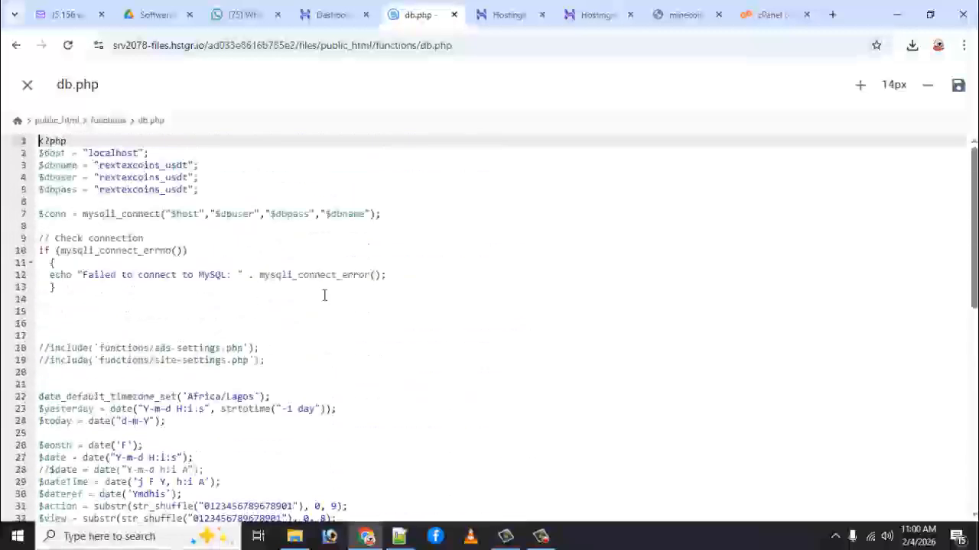
pyautogui.hotkey('ctrl', 'shift', 'Tab')
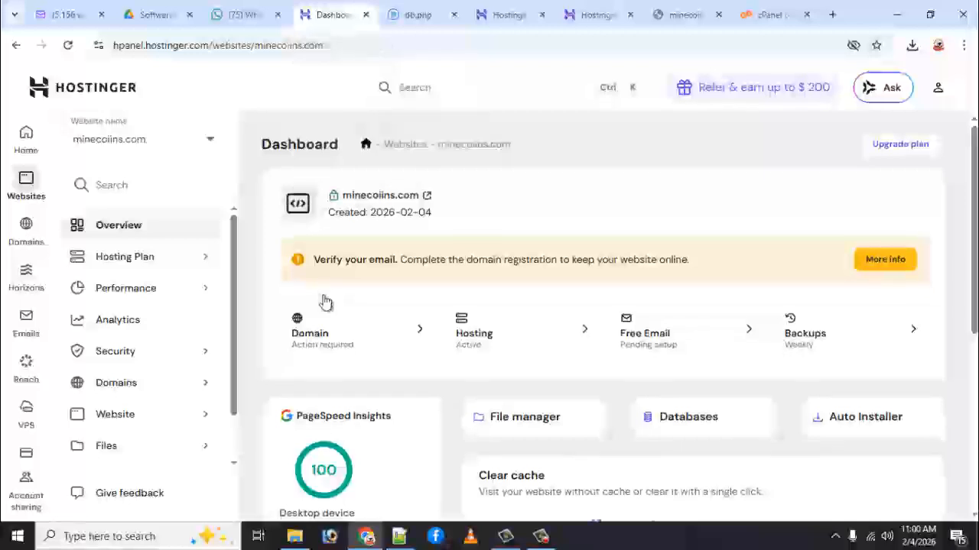
# - Scroll the MySQL database Management page to confirm no databases exist yet
pyautogui.scroll(-1, 325, 302)
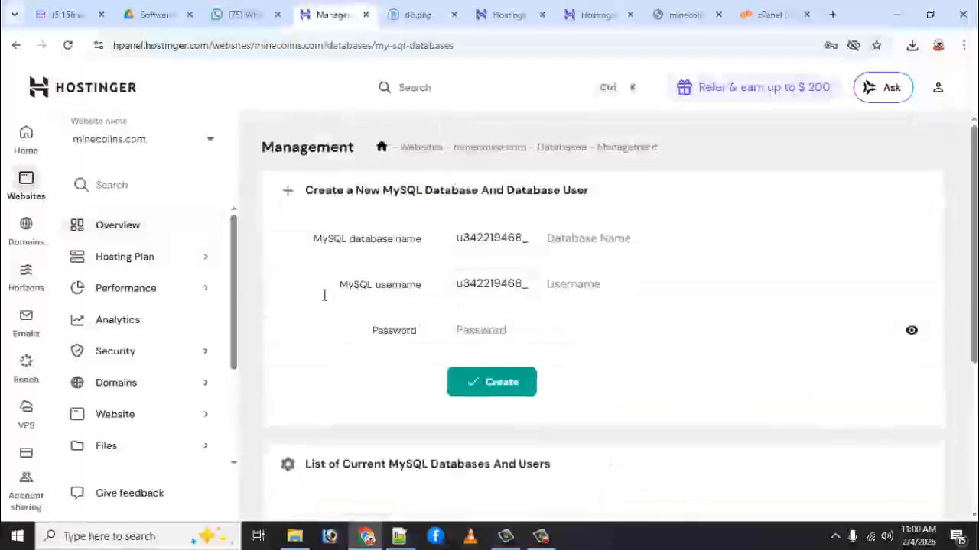
pyautogui.scroll(-1, 324, 297)
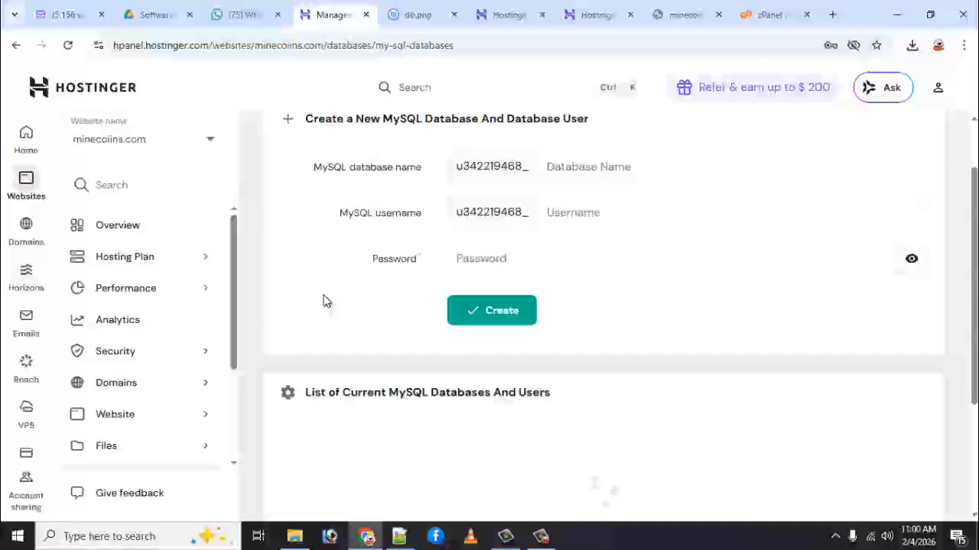
pyautogui.scroll(-3, 324, 300)
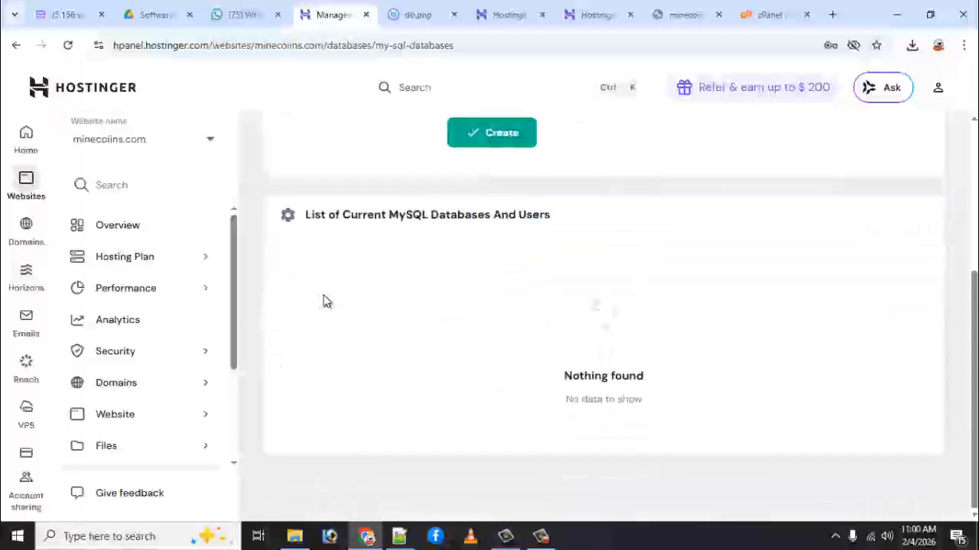
pyautogui.scroll(4, 323, 301)
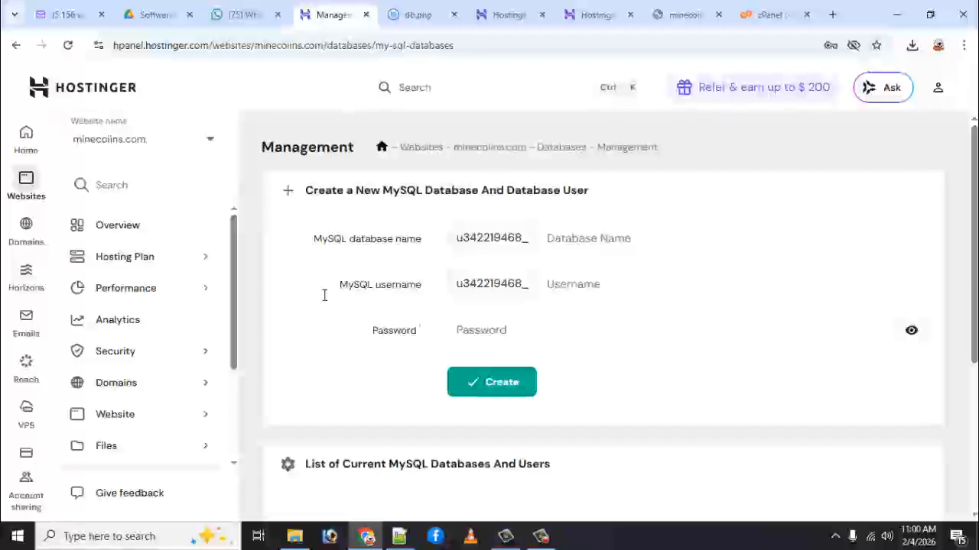
# - Enter database name usdtminer and username user, then generate and select a random password
pyautogui.write('us')
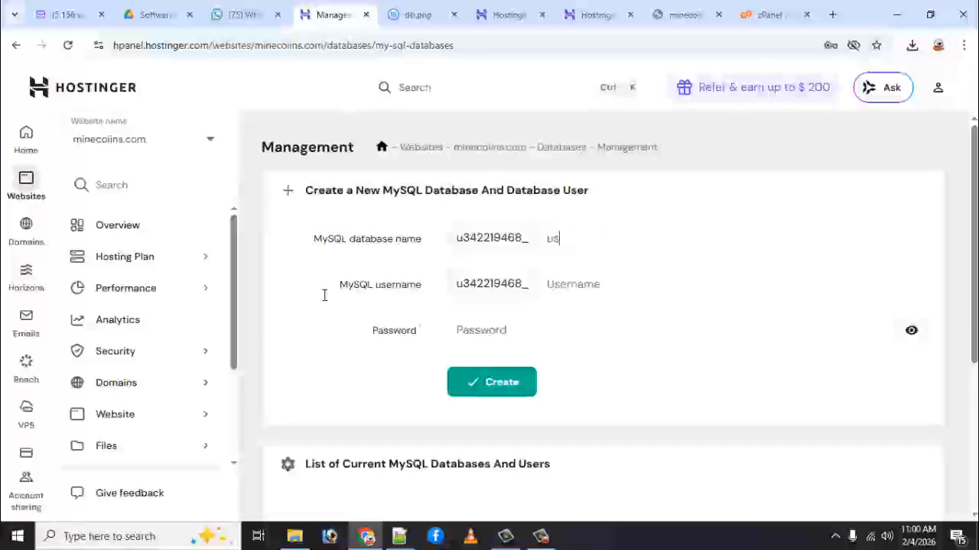
pyautogui.write('dtminer')
pyautogui.press('Tab')
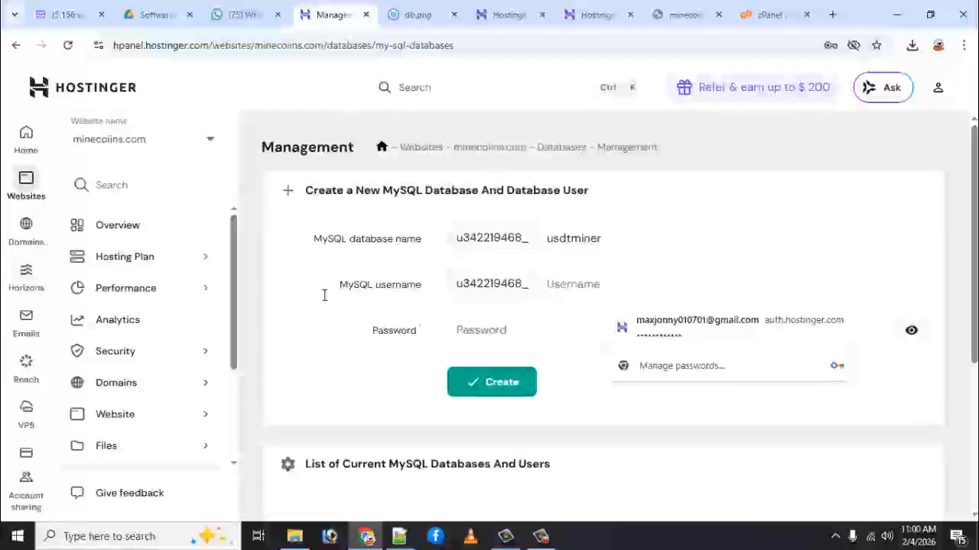
pyautogui.write('user')
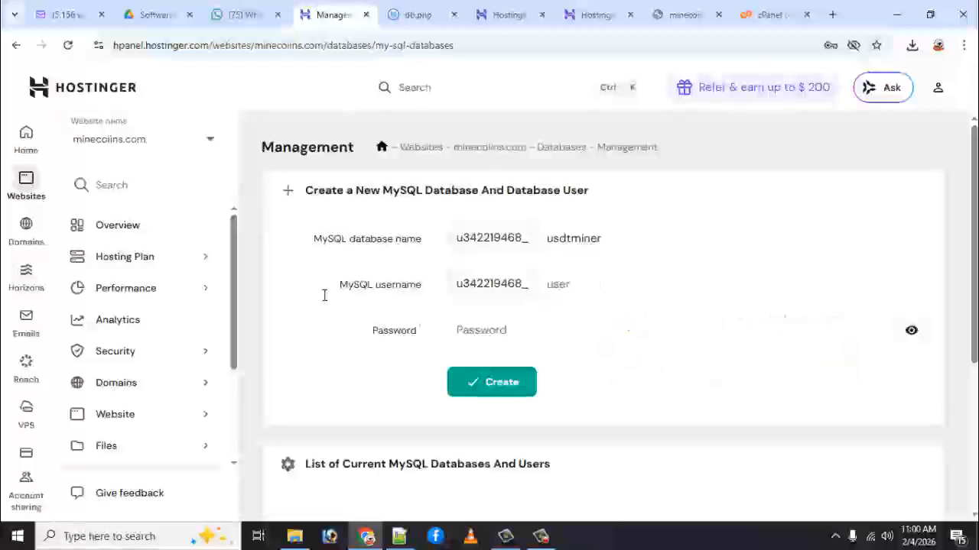
pyautogui.press('Tab')
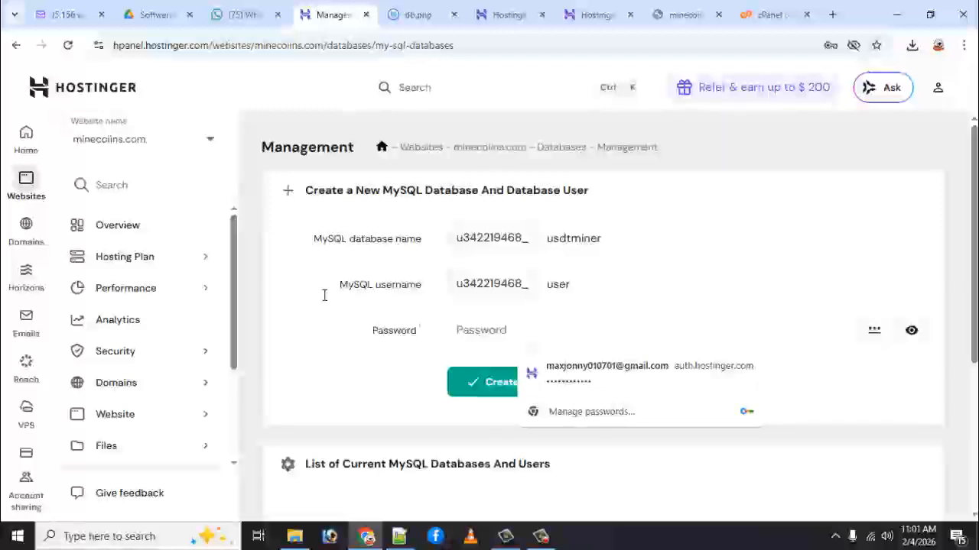
pyautogui.press('Tab')
pyautogui.press('Return')
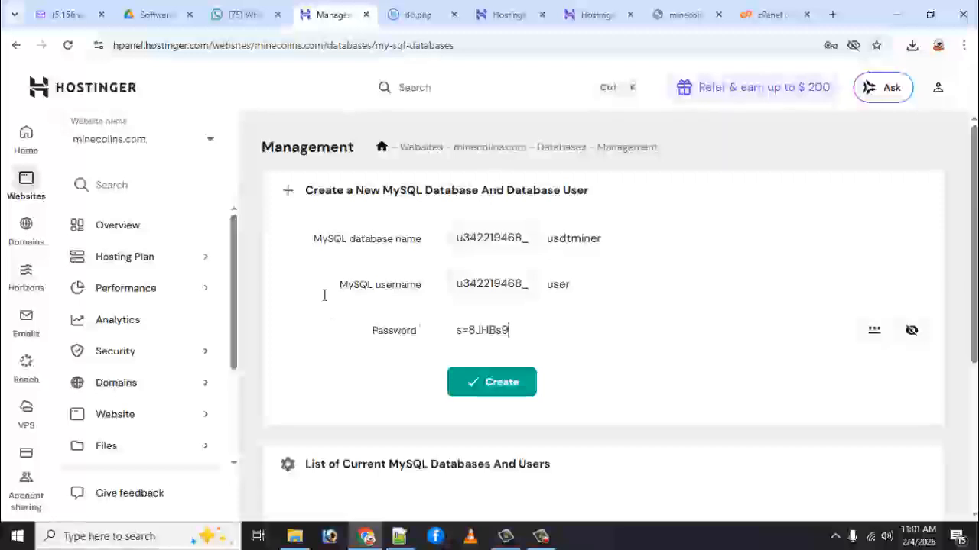
pyautogui.hotkey('ctrl', 'shift', 'Left')
pyautogui.hotkey('ctrl', 'shift', 'Left')
pyautogui.hotkey('ctrl', 'c')
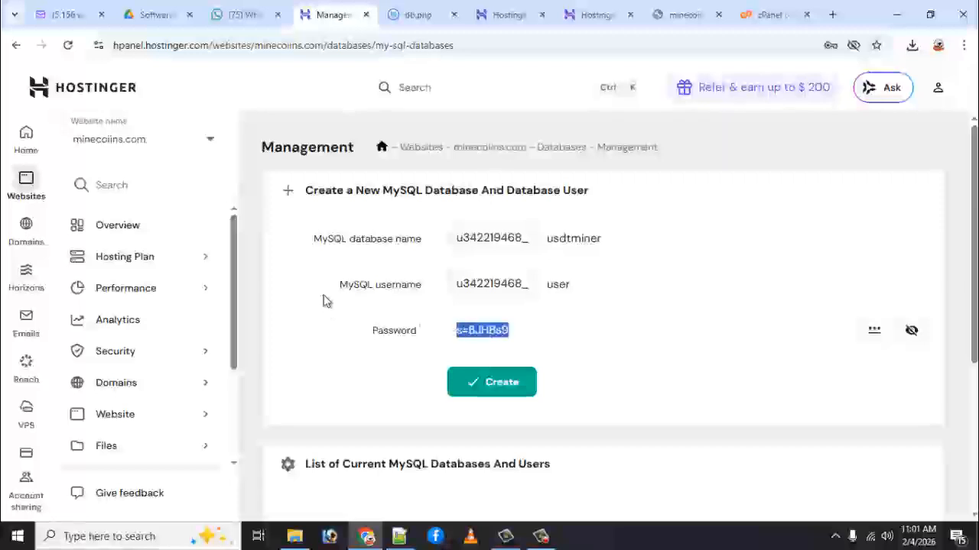
pyautogui.hotkey('ctrl', 'Tab')
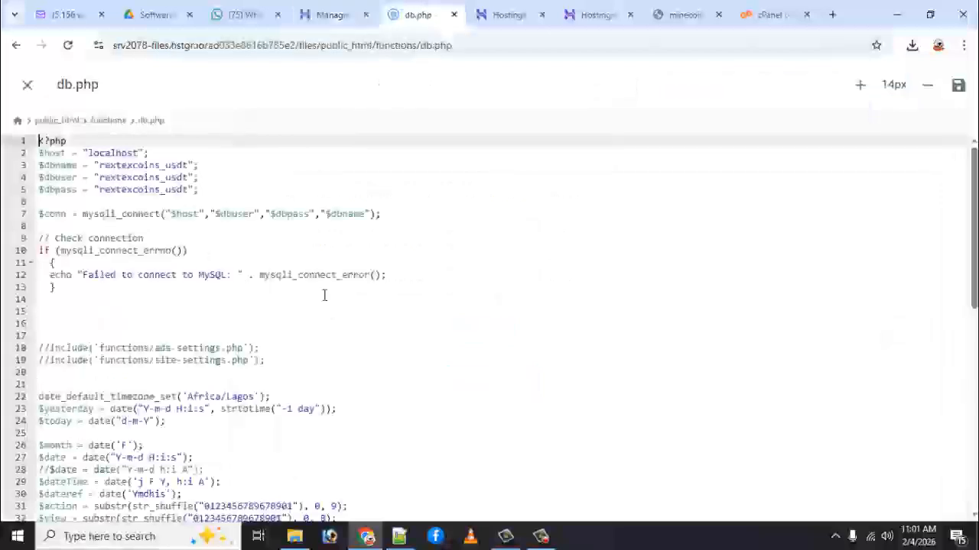
# - Paste the generated password into db.php line 5 and create the usdtminer database and user
pyautogui.doubleClick(144, 190)
pyautogui.hotkey('ctrl', 'v')
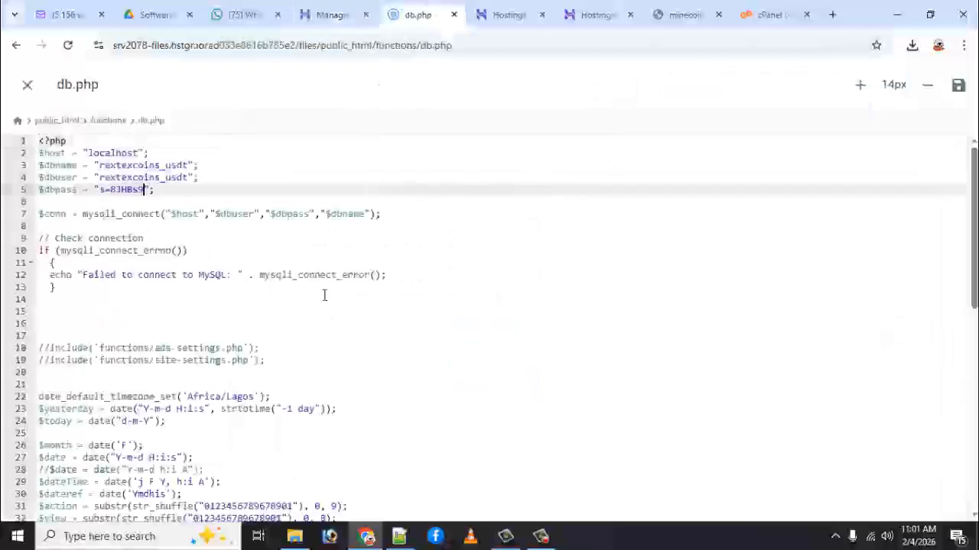
pyautogui.hotkey('ctrl', 'shift', 'Tab')
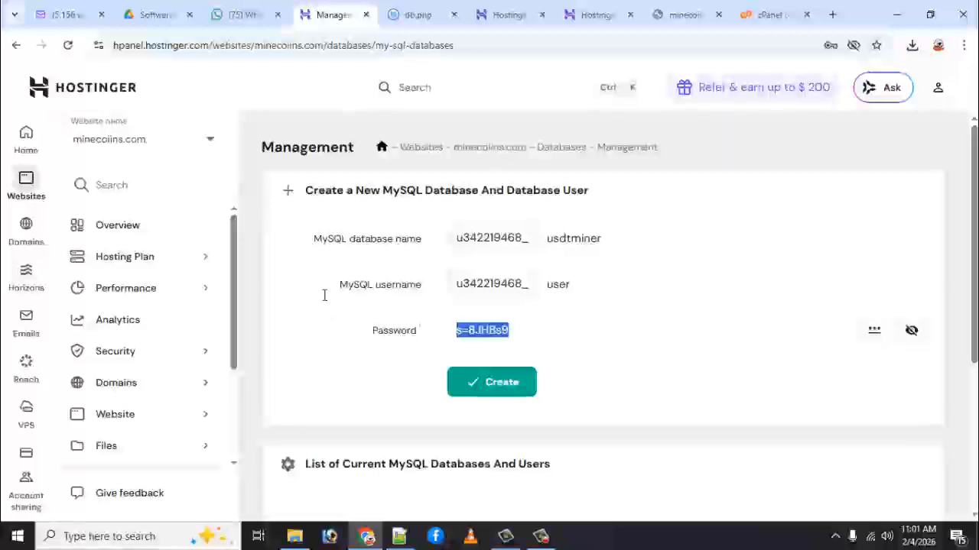
pyautogui.press('Return')
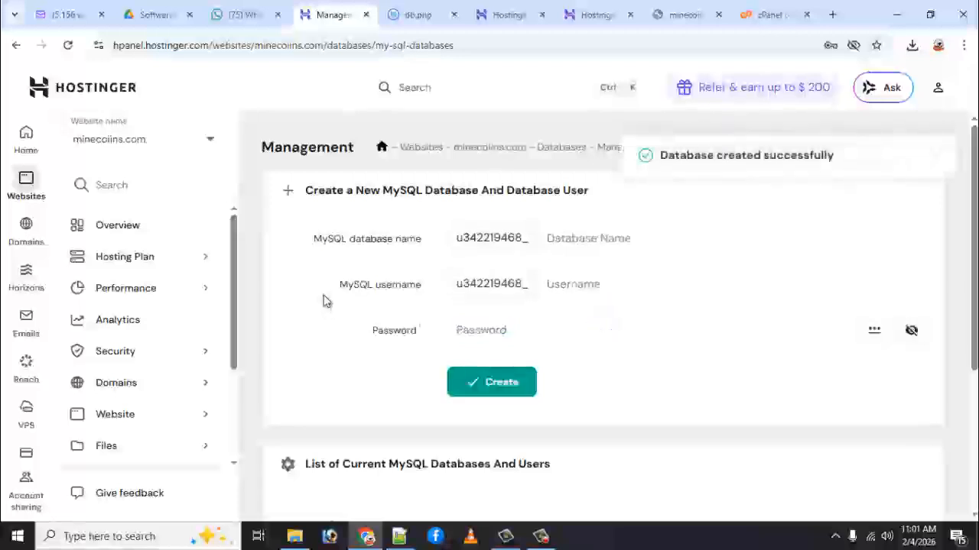
# - Copy the prefixed database user name into $dbuser on line 4 of db.php
pyautogui.scroll(-3, 324, 302)
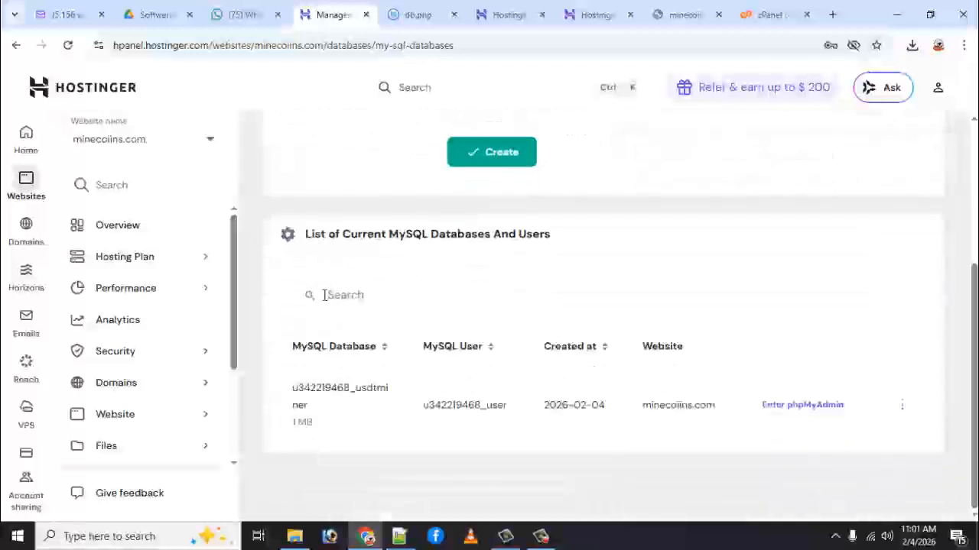
pyautogui.moveTo(507, 406); pyautogui.dragTo(423, 406)
pyautogui.hotkey('ctrl', 'c')
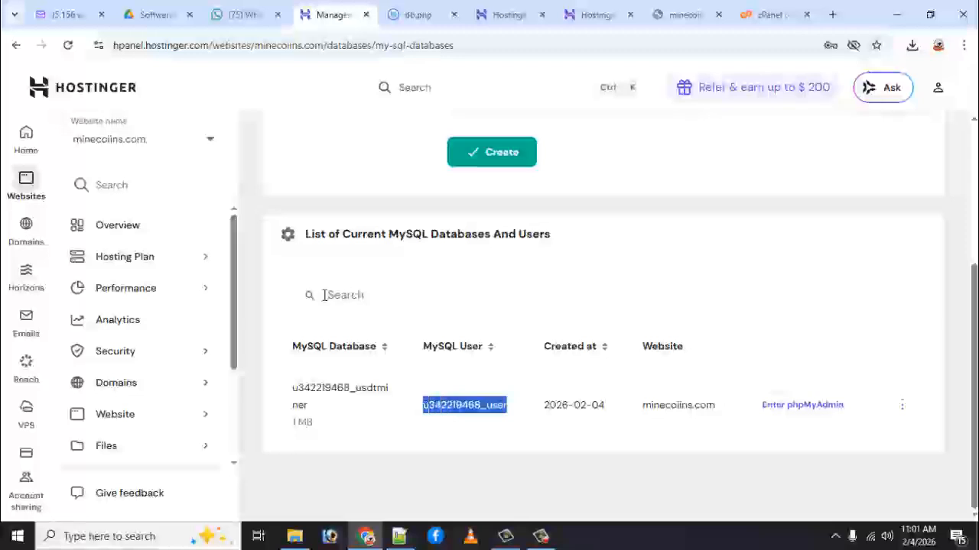
pyautogui.hotkey('ctrl', 'Tab')
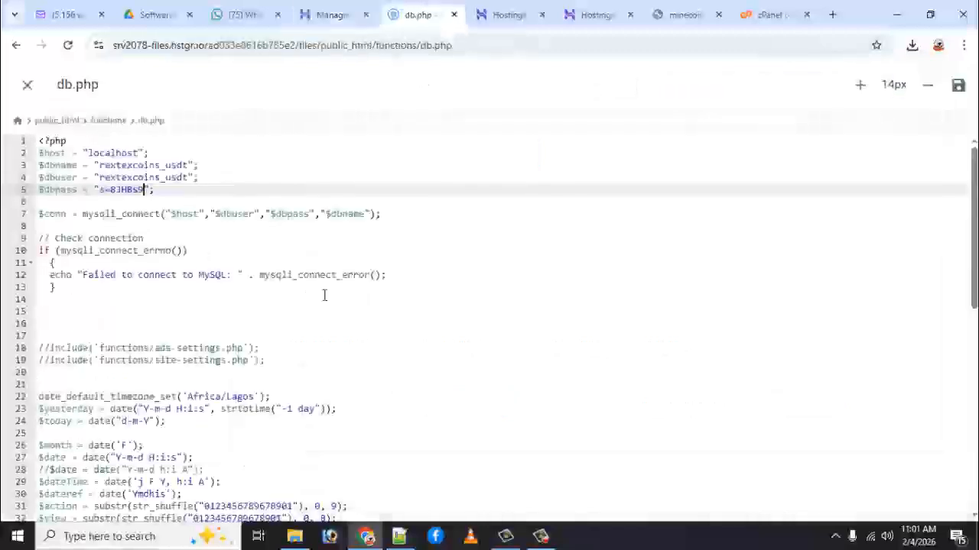
pyautogui.moveTo(188, 177); pyautogui.dragTo(100, 177)
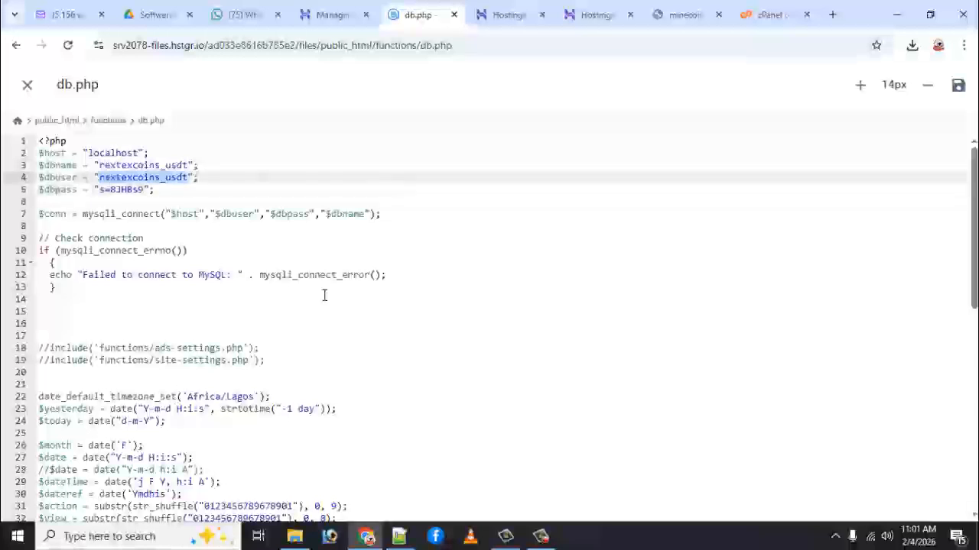
pyautogui.hotkey('ctrl', 'v')
pyautogui.hotkey('ctrl', 'shift', 'Tab')
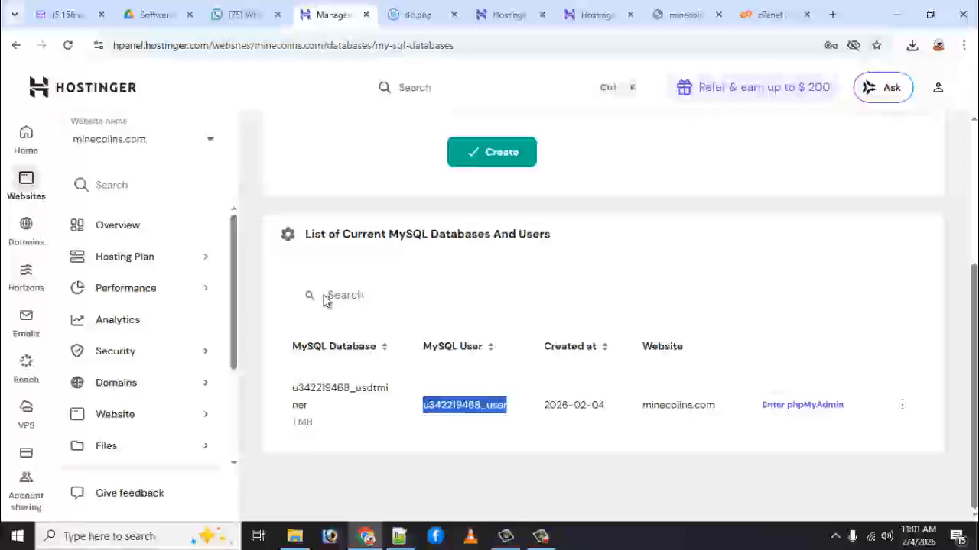
# - Copy the prefixed usdtminer database name into $dbname on line 3, then save db.php
pyautogui.moveTo(308, 406); pyautogui.dragTo(293, 389)
pyautogui.hotkey('ctrl', 'c')
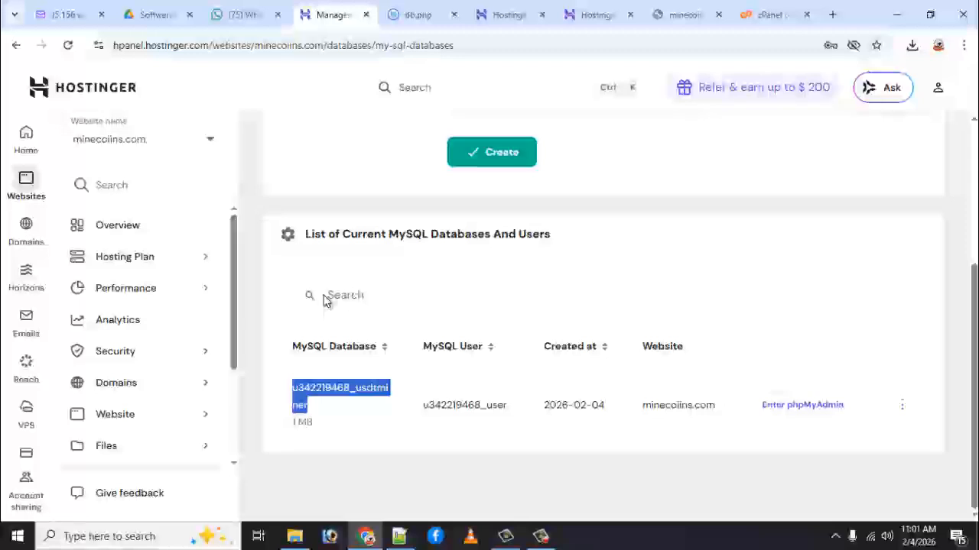
pyautogui.scroll(2, 322, 300)
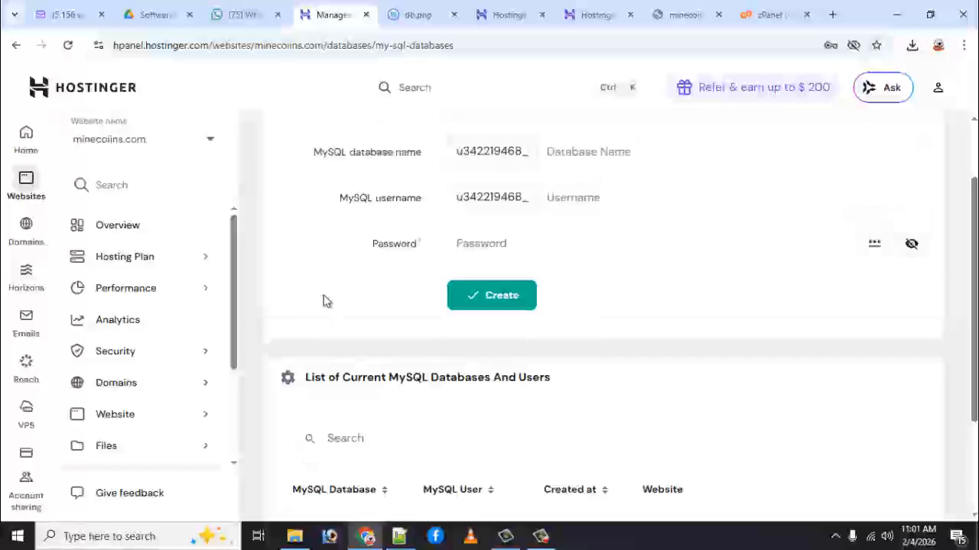
pyautogui.hotkey('ctrl', 'Tab')
pyautogui.hotkey('ctrl', 'Tab')
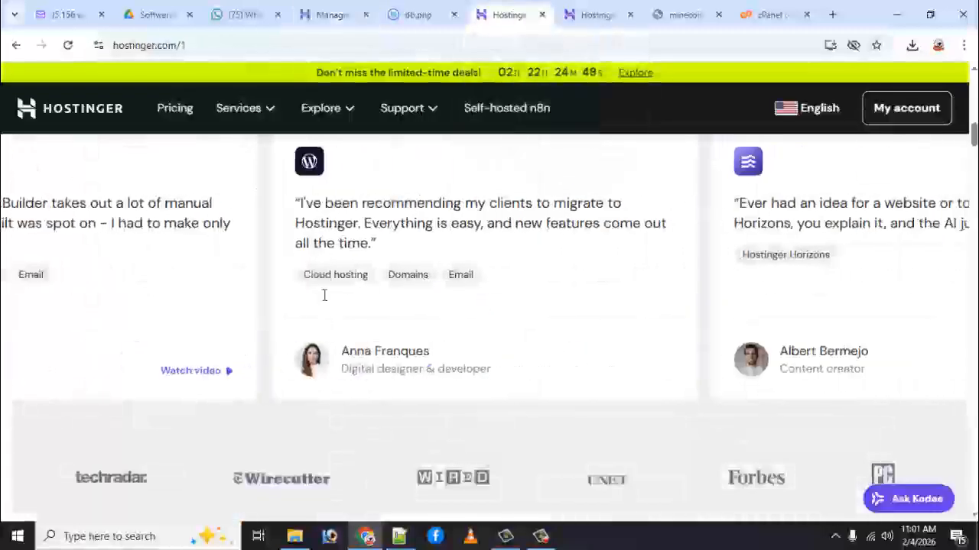
pyautogui.hotkey('ctrl', 'shift', 'Tab')
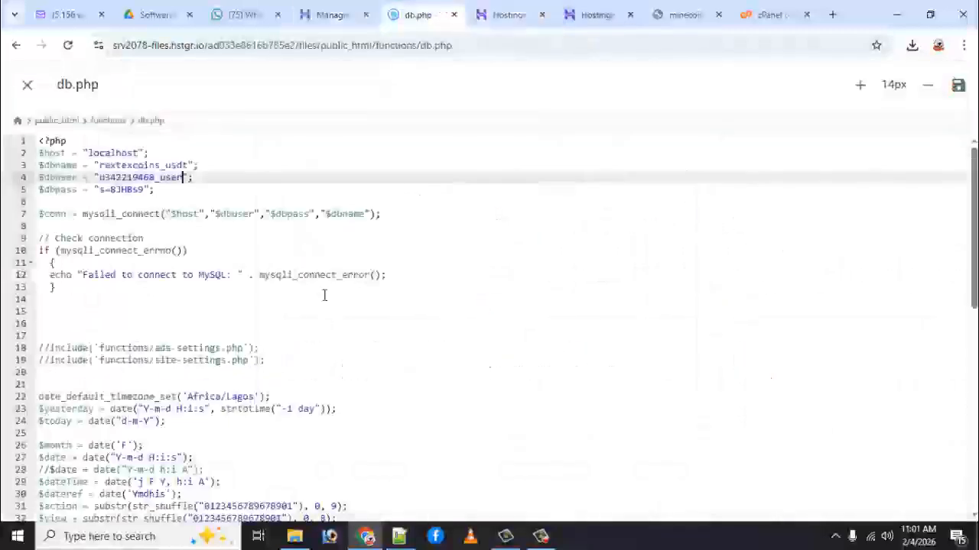
pyautogui.press('Up')
pyautogui.press('Right')
pyautogui.hotkey('ctrl', 'shift', 'Left')
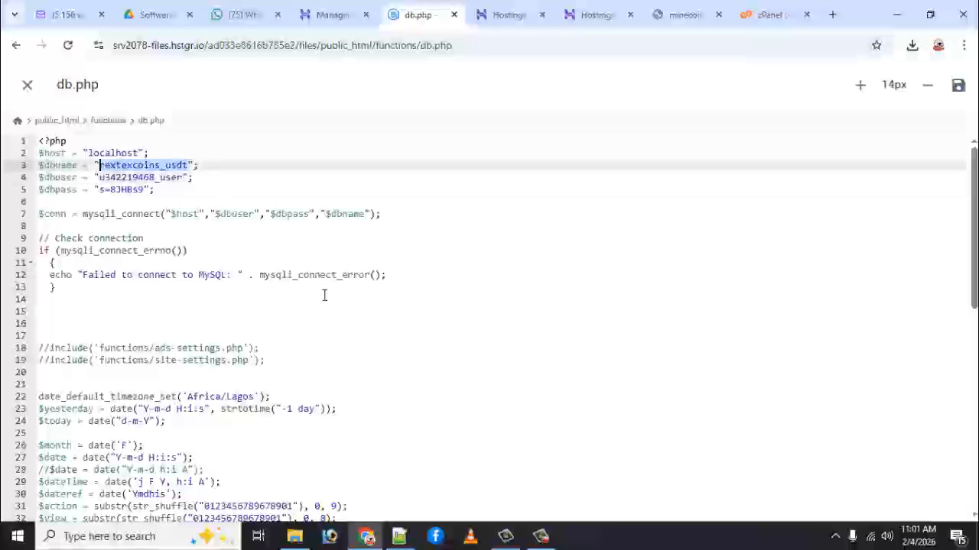
pyautogui.hotkey('ctrl', 'v')
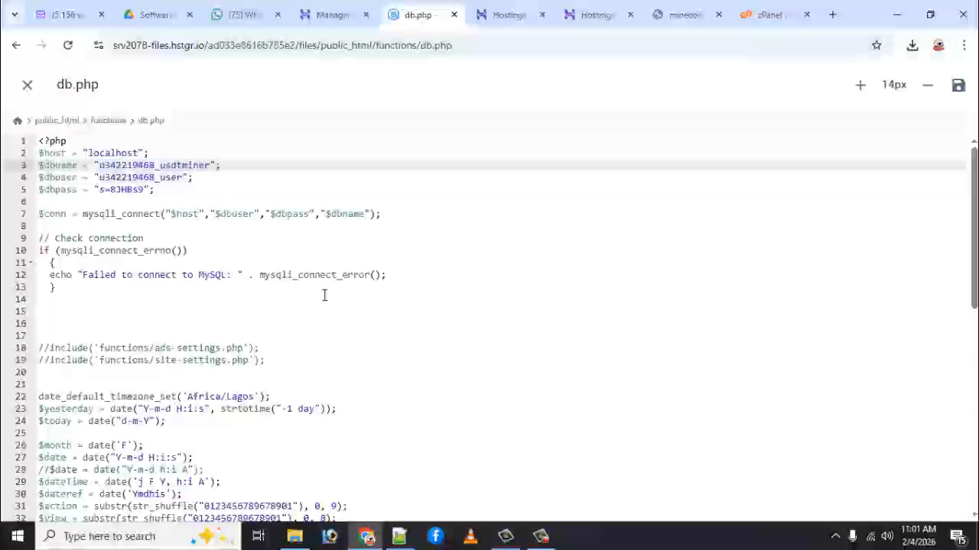
pyautogui.hotkey('ctrl', 's')
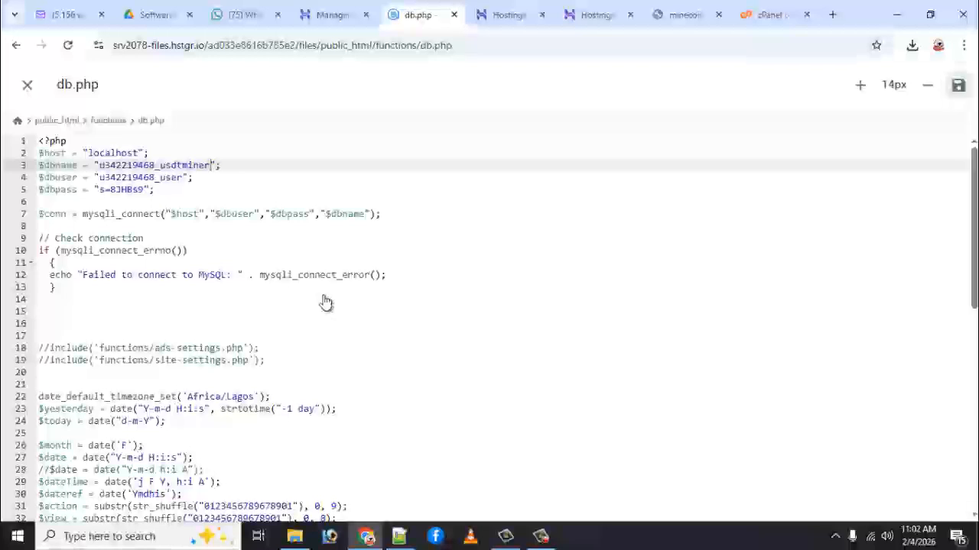
# - Reload minecoins.com, still HTTP ERROR 500, then return to the MySQL list showing usdtminer
pyautogui.hotkey('ctrl', '8')
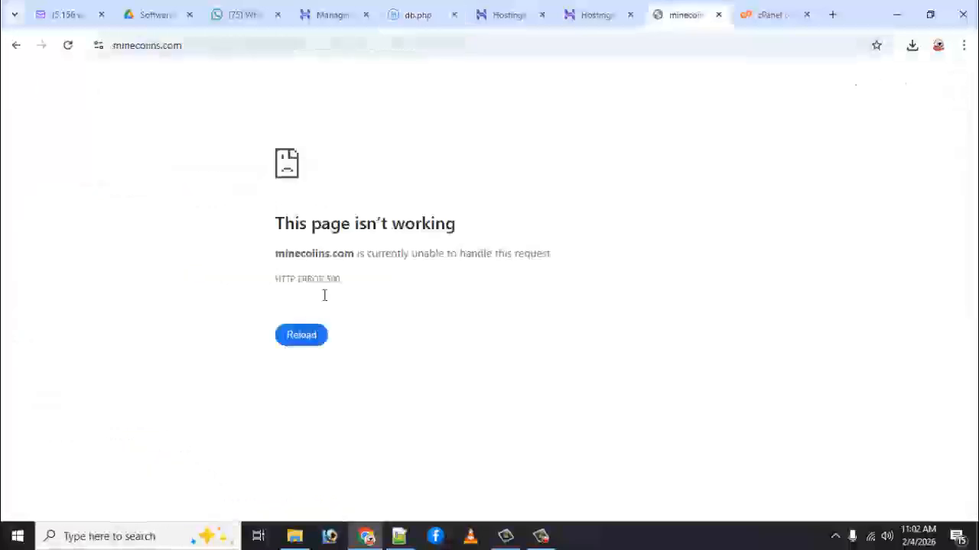
pyautogui.hotkey('ctrl', 'l')
pyautogui.press('End')
pyautogui.press('Return')
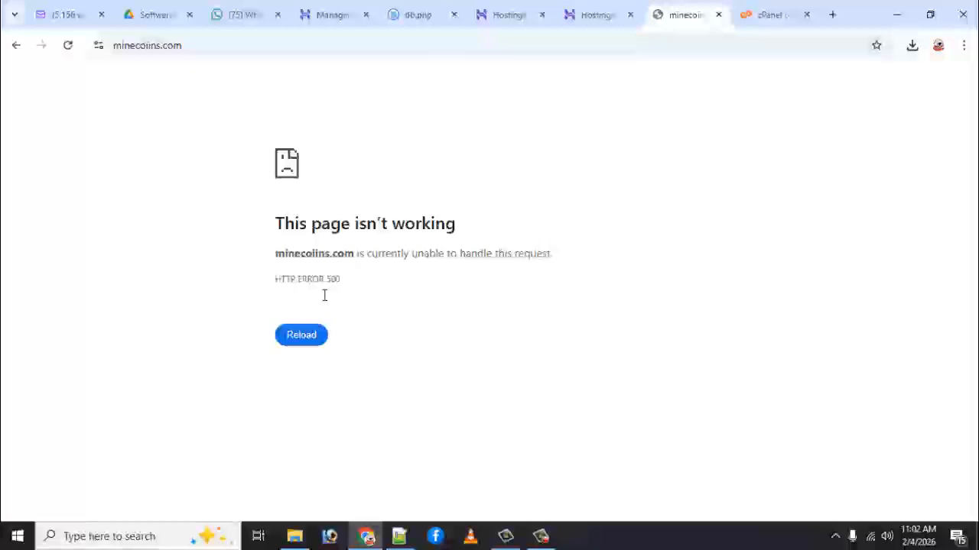
pyautogui.hotkey('ctrl', '4')
pyautogui.scroll(-2, 322, 301)
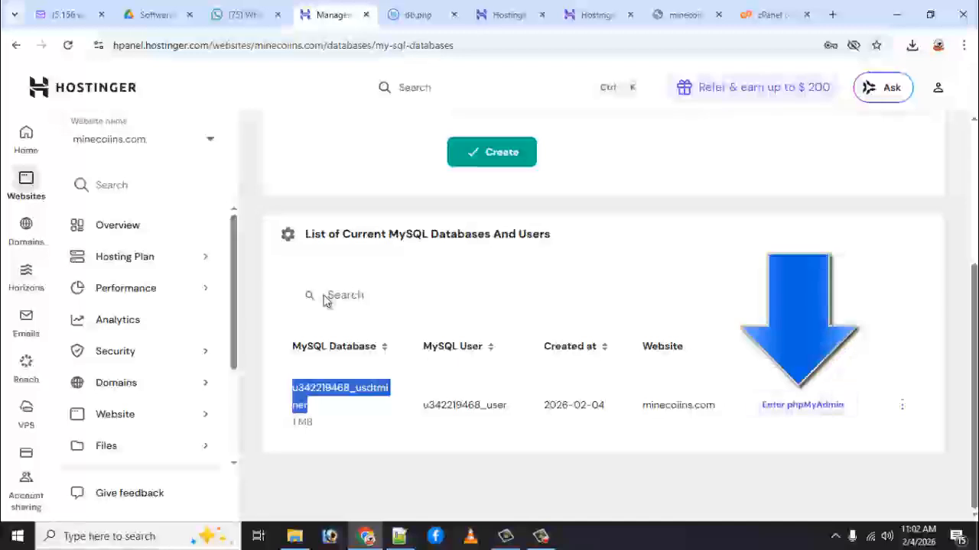
# - Enter phpMyAdmin for the usdtminer database, which has no tables yet
pyautogui.click(802, 405)
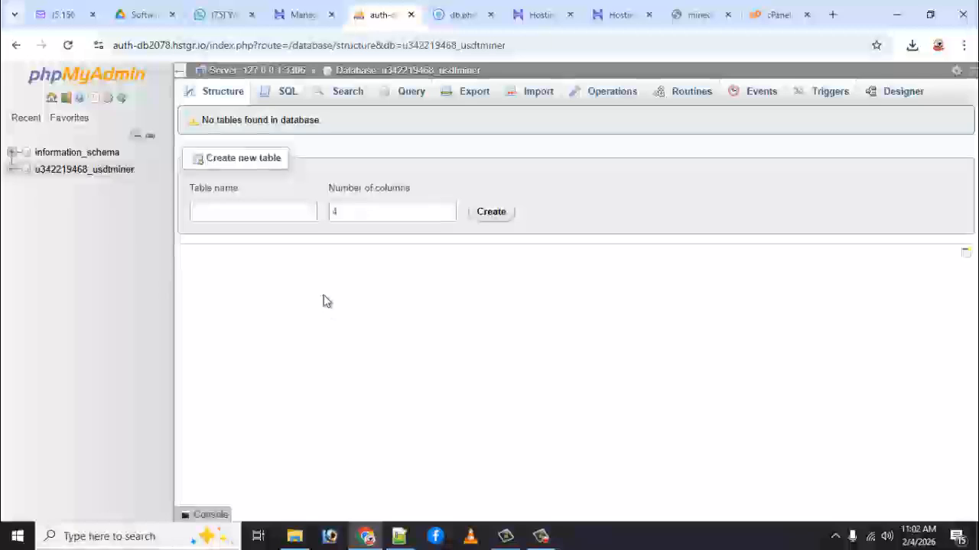
# - Import the USDT Miner.sql dump into the usdtminer database in phpMyAdmin
pyautogui.click(538, 91)
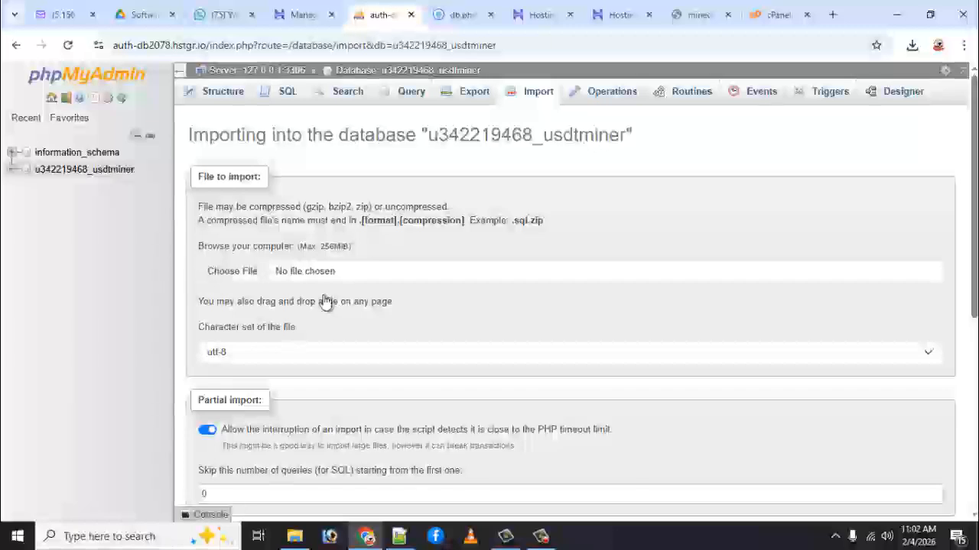
pyautogui.click(304, 271)
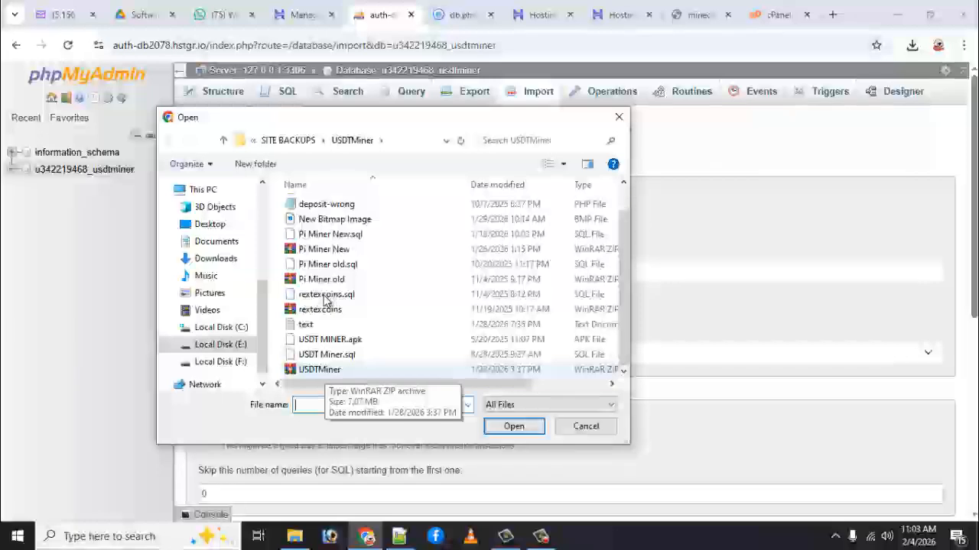
pyautogui.hscroll(2, 323, 301)
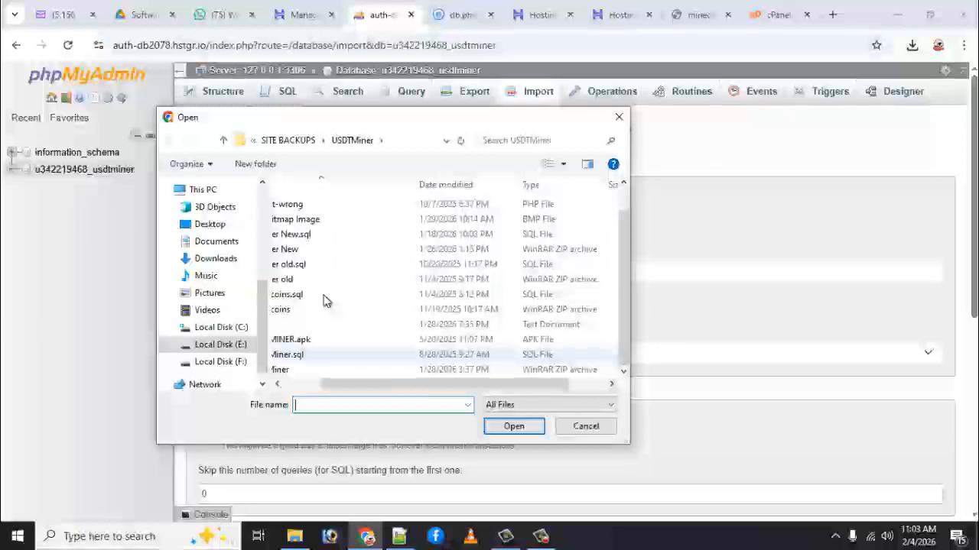
pyautogui.hscroll(-1, 324, 301)
pyautogui.hscroll(-2, 324, 301)
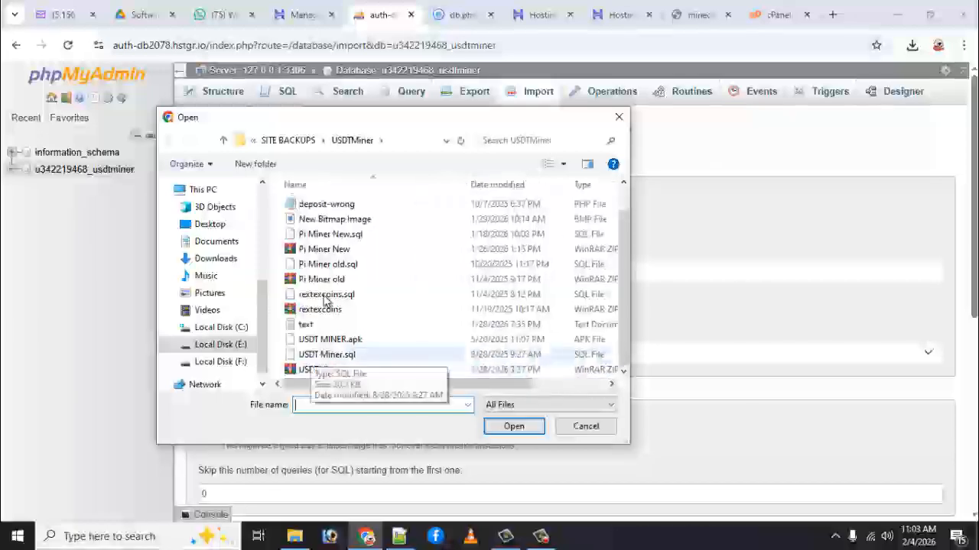
pyautogui.doubleClick(326, 354)
pyautogui.scroll(-5, 324, 301)
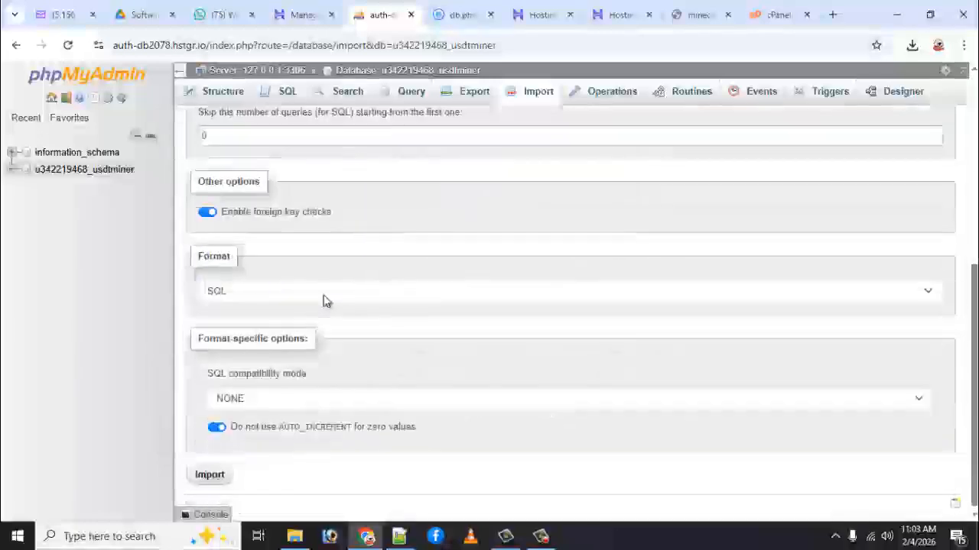
pyautogui.click(209, 474)
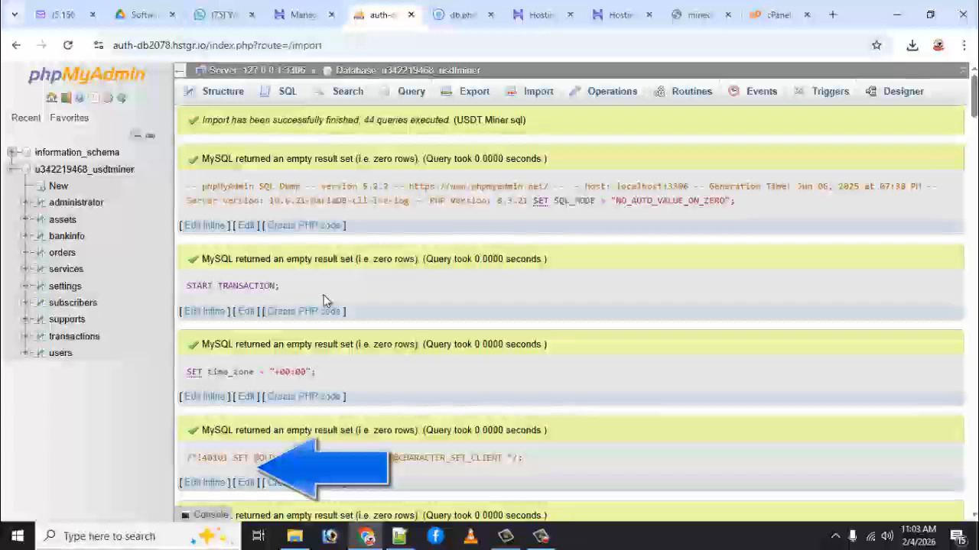
# - Reload minecoins.com so the USDT MINER homepage loads
pyautogui.click(698, 15)
pyautogui.click(658, 45)
pyautogui.hotkey('ctrl', 'a')
pyautogui.press('Return')
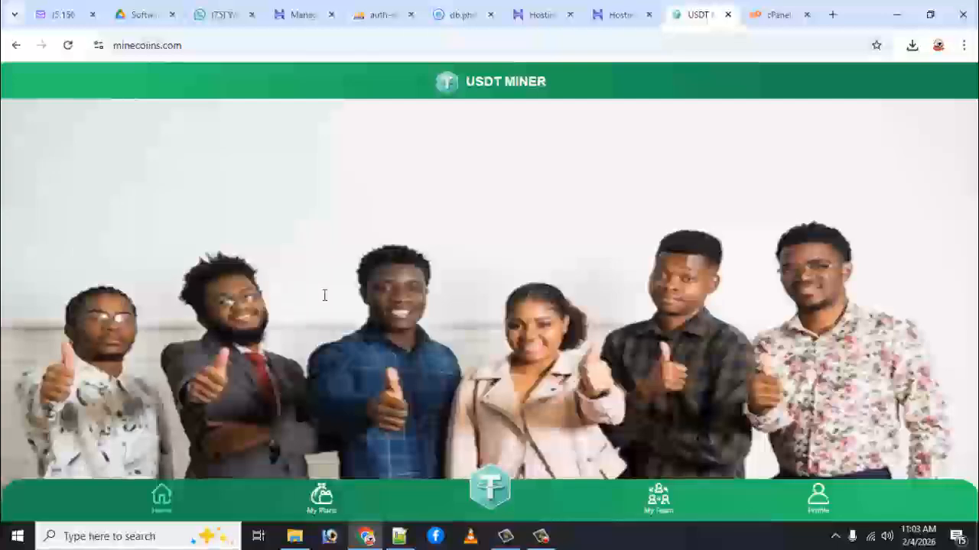
# - Look over the Machine 1–3 plans, then load minecoins.com/admin
pyautogui.scroll(-5, 324, 297)
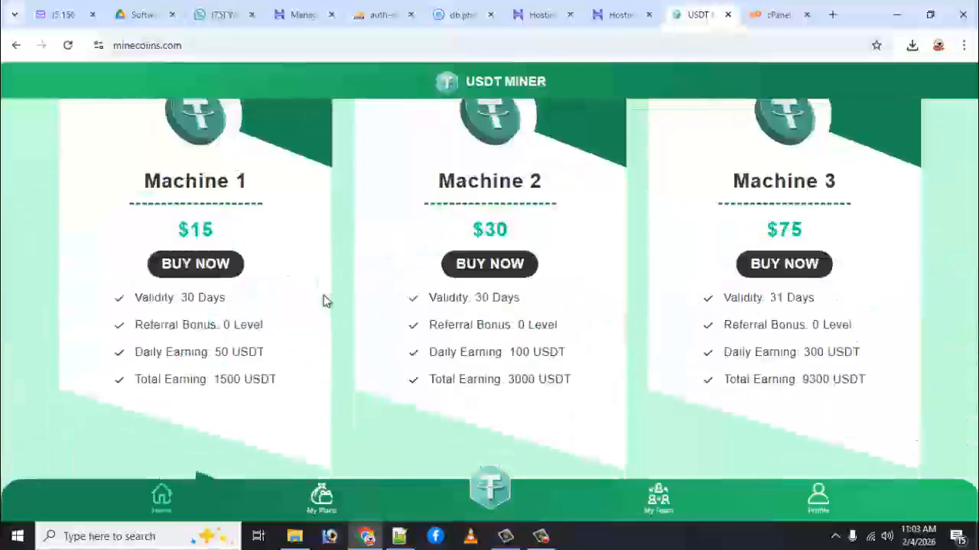
pyautogui.scroll(5, 324, 297)
pyautogui.hotkey('ctrl', 'l')
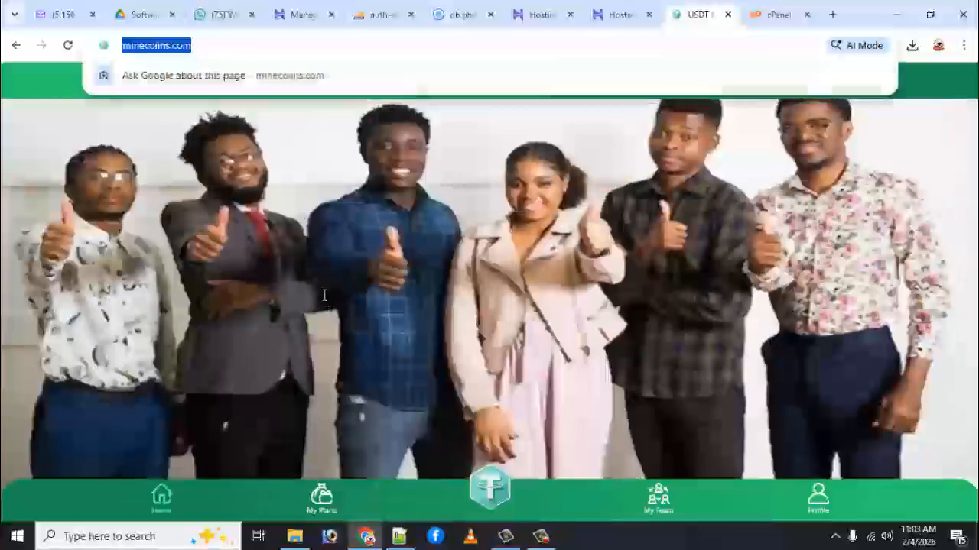
pyautogui.press('Right')
pyautogui.write('/ad')
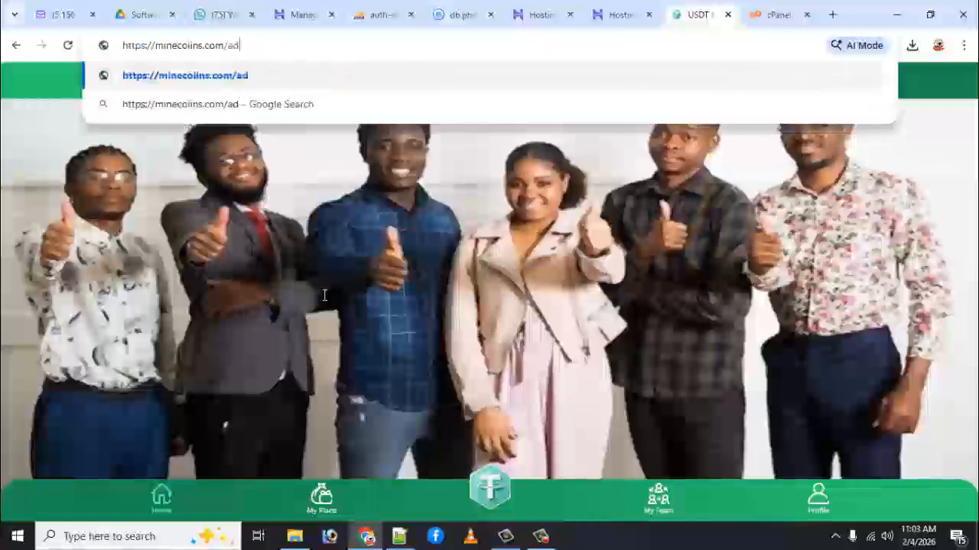
pyautogui.write('min')
pyautogui.press('Return')
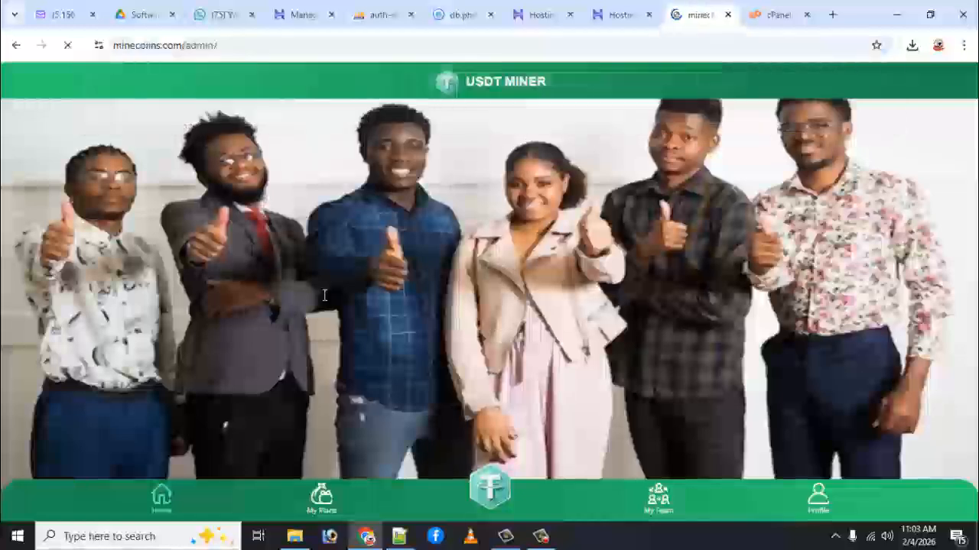
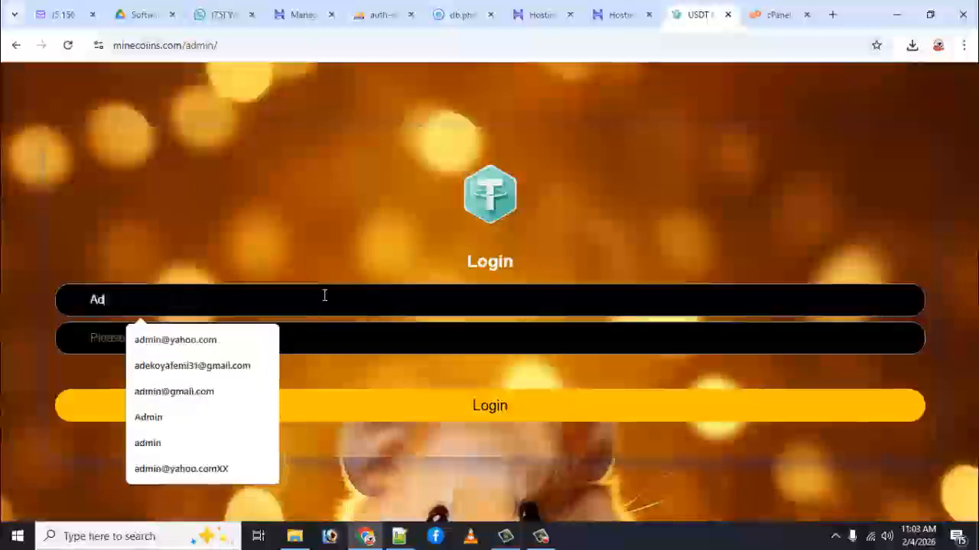
# - Enter 'Admin' as the username on the /admin login page
pyautogui.click(324, 295)
pyautogui.write('Admin')
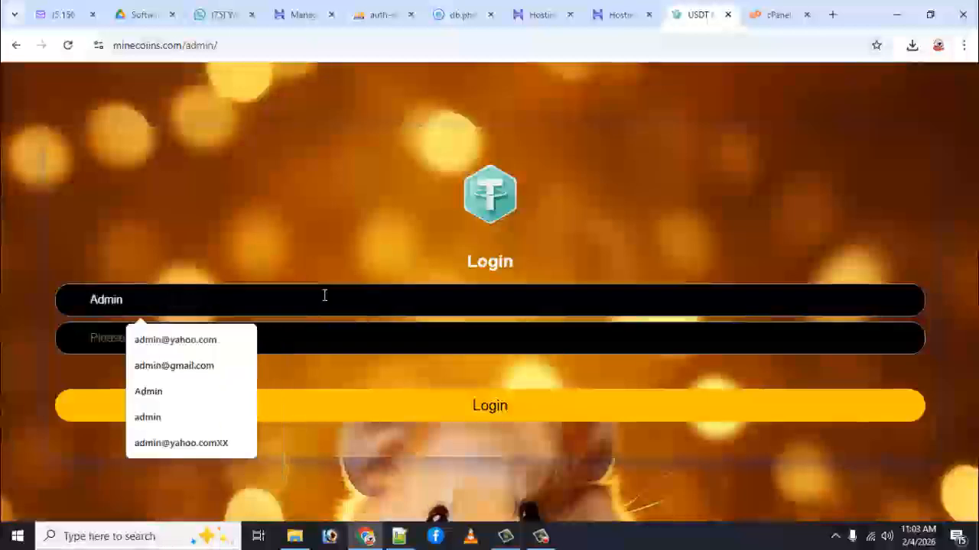
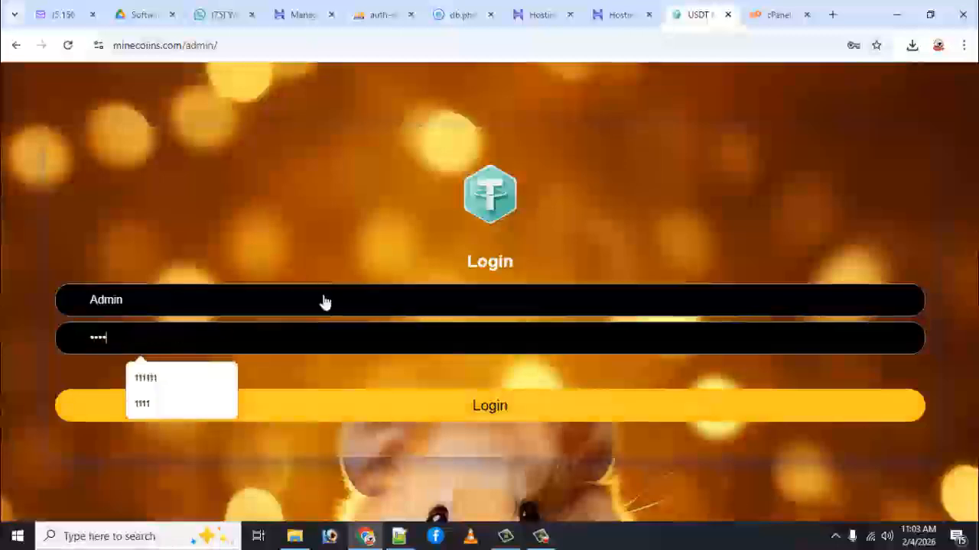
# - Submit the Admin login to reach the Dashboard – System Monitor showing all counters at 0
pyautogui.press('Return')
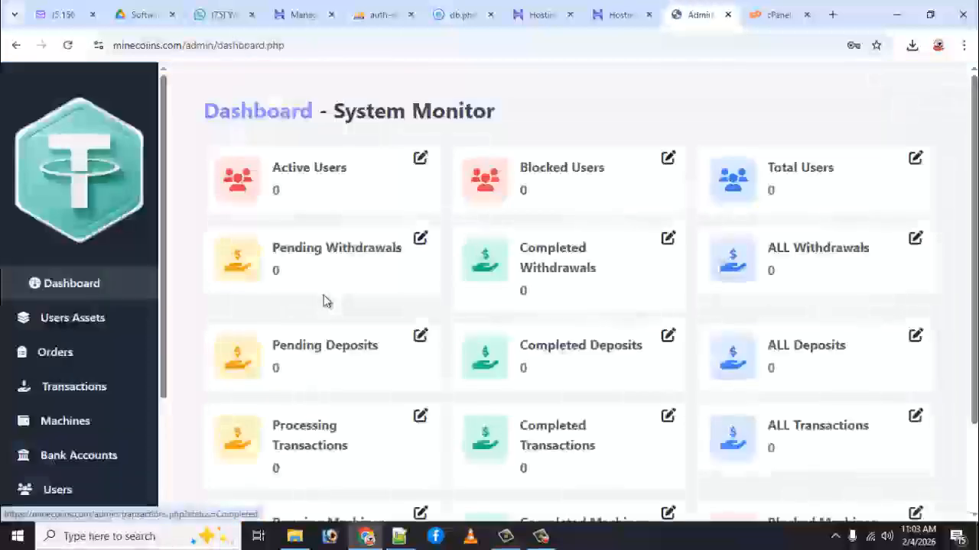
# - Open Bank Account Details from the sidebar, showing USDT on the TRC20 network
pyautogui.scroll(-2, 324, 301)
pyautogui.scroll(-2, 324, 301)
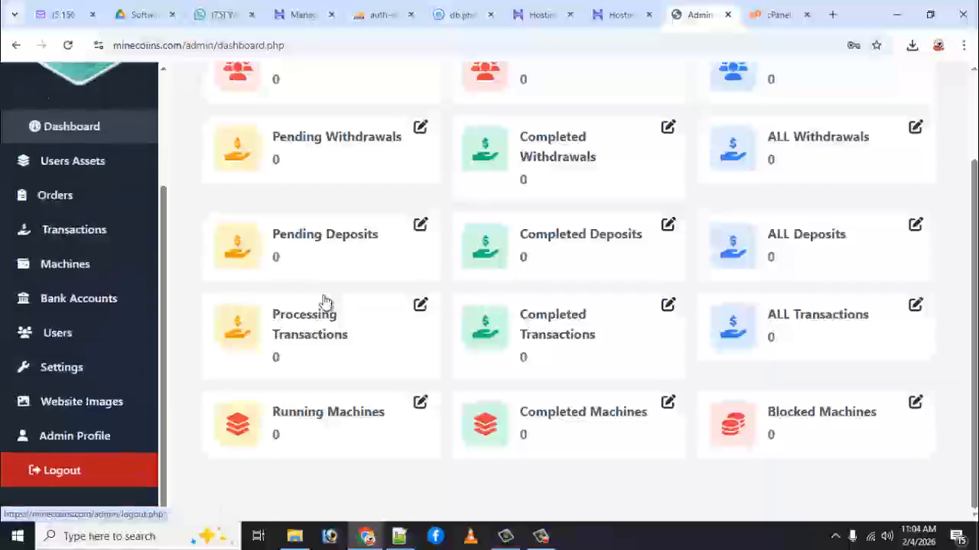
pyautogui.press('Return')
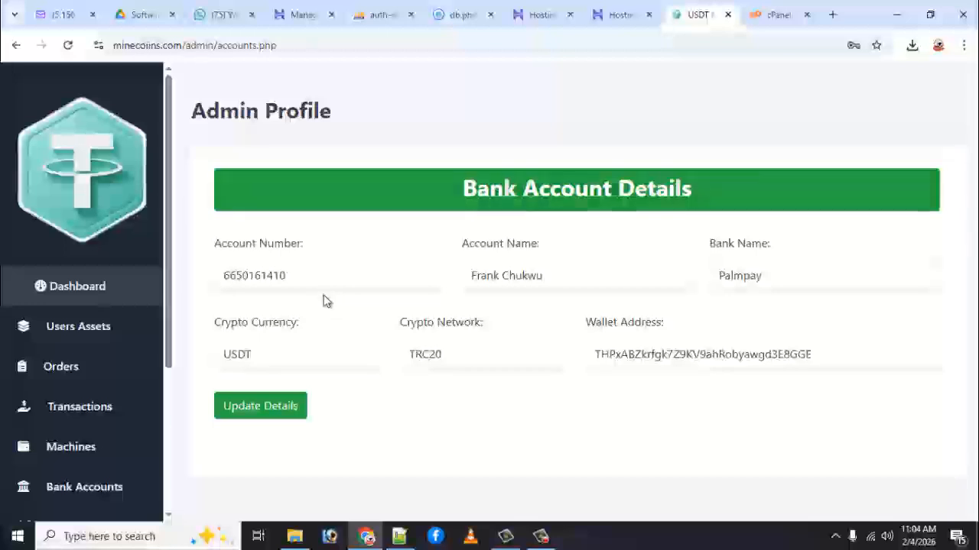
# - Switch to the Hostinger MySQL Databases tab listing the site's database and user
pyautogui.scroll(-3, 77, 450)
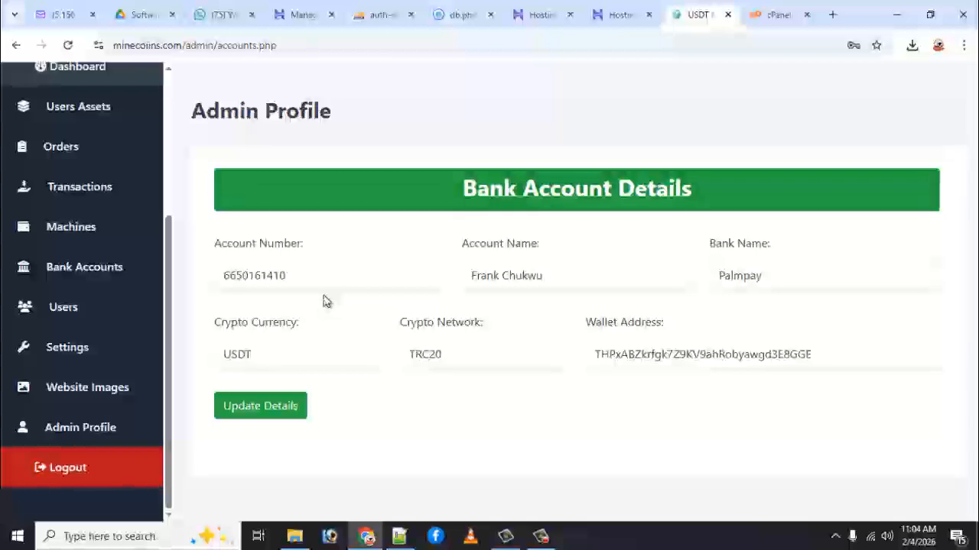
pyautogui.hotkey('ctrl', '4')
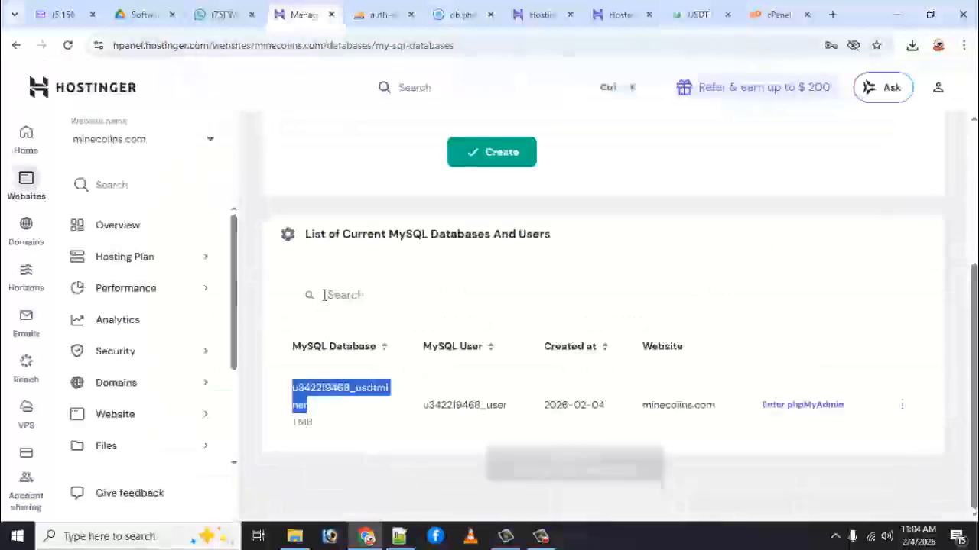
pyautogui.scroll(3, 326, 296)
pyautogui.scroll(-3, 326, 302)
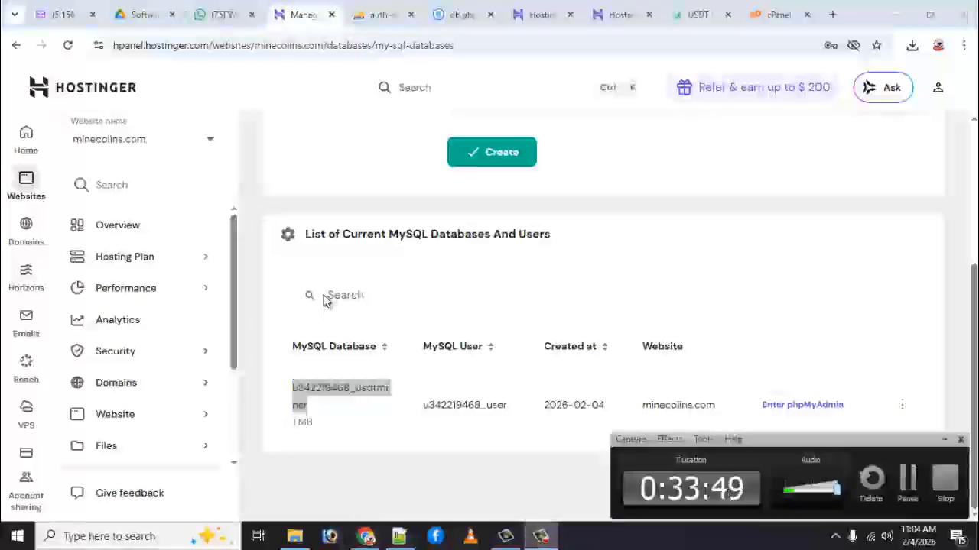
pyautogui.scroll(3, 323, 301)
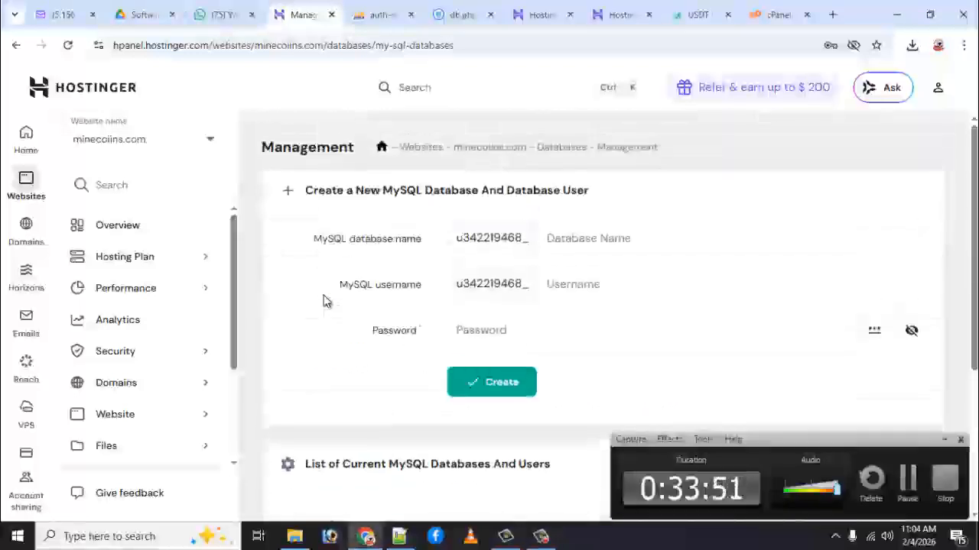
pyautogui.scroll(-3, 324, 302)
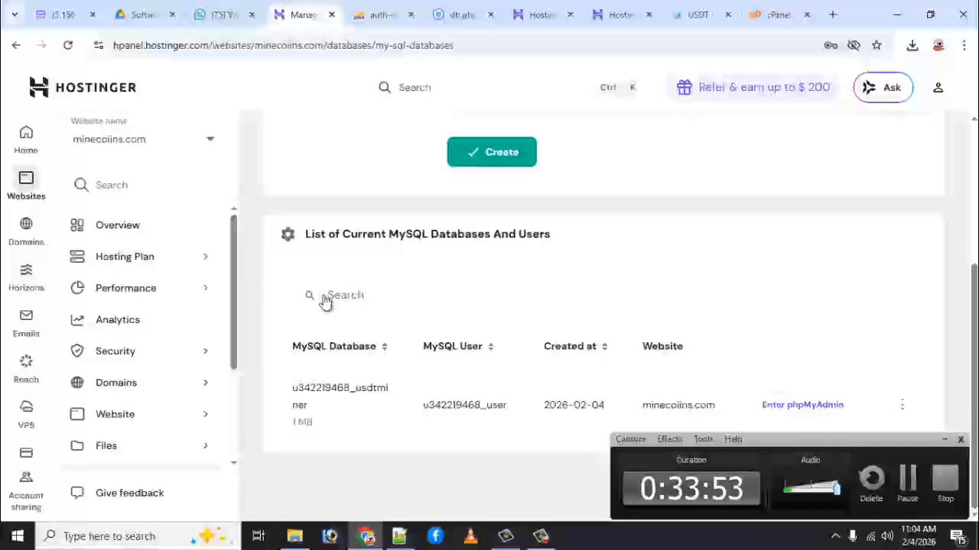